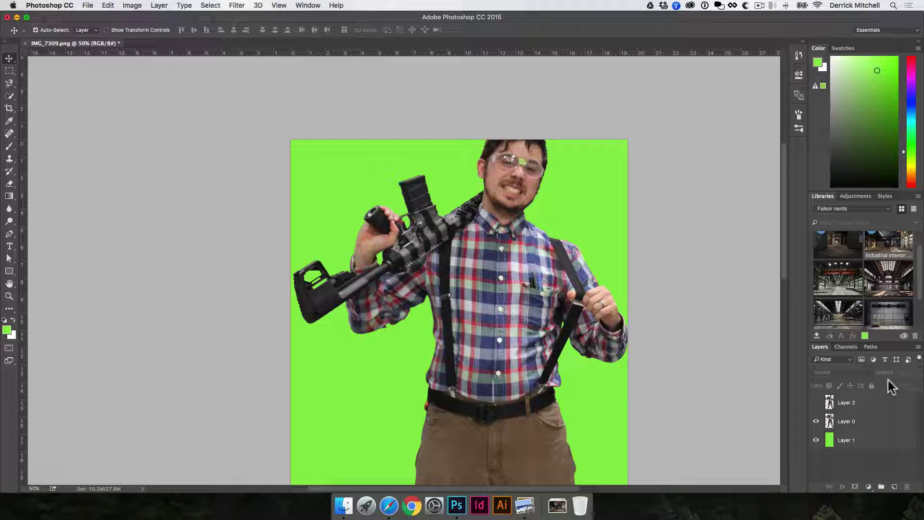
Save the work path under the name "cutout".
left_click(872, 347)
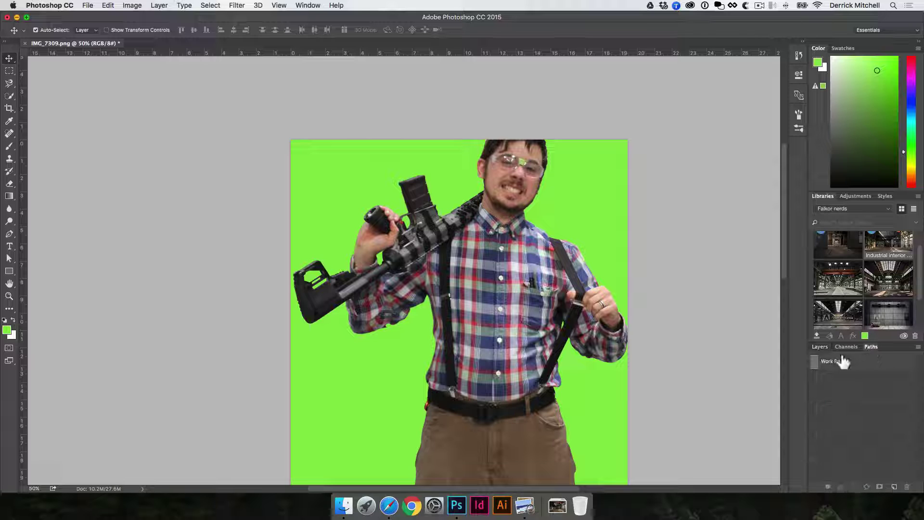
left_click(558, 247)
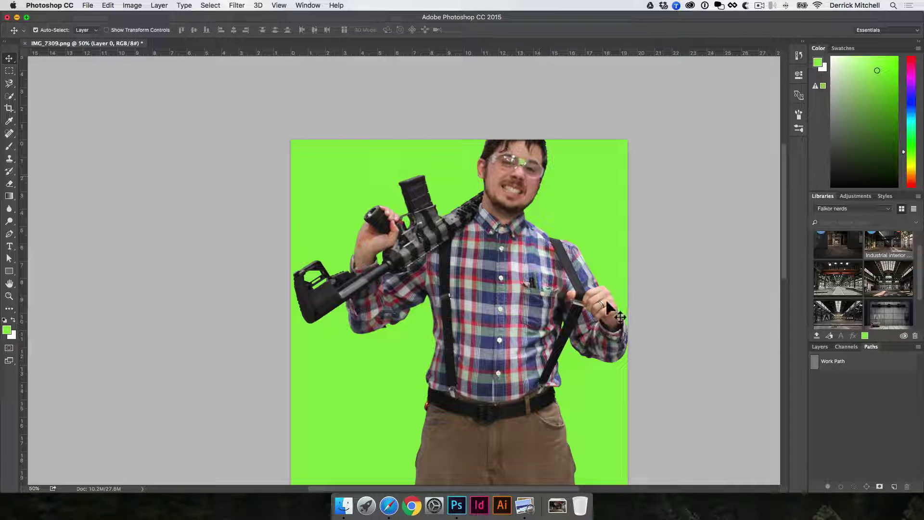
double_click(834, 360)
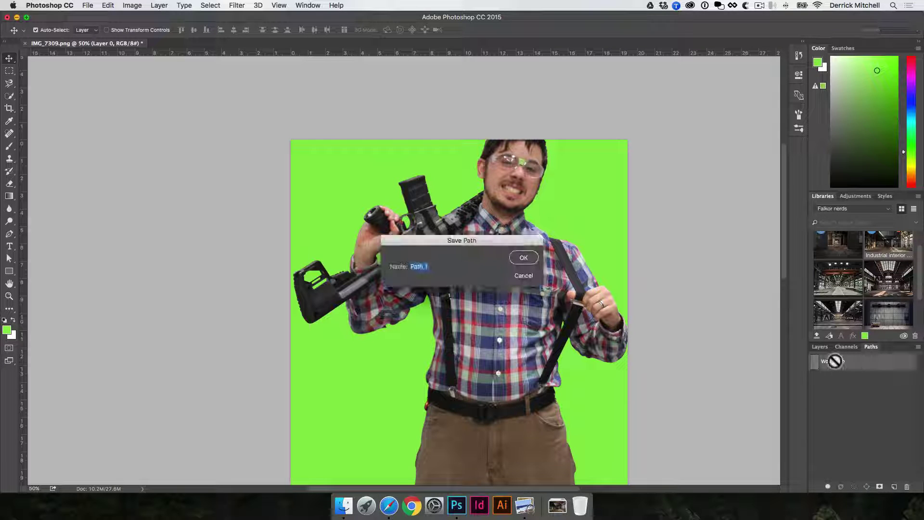
type("cutout")
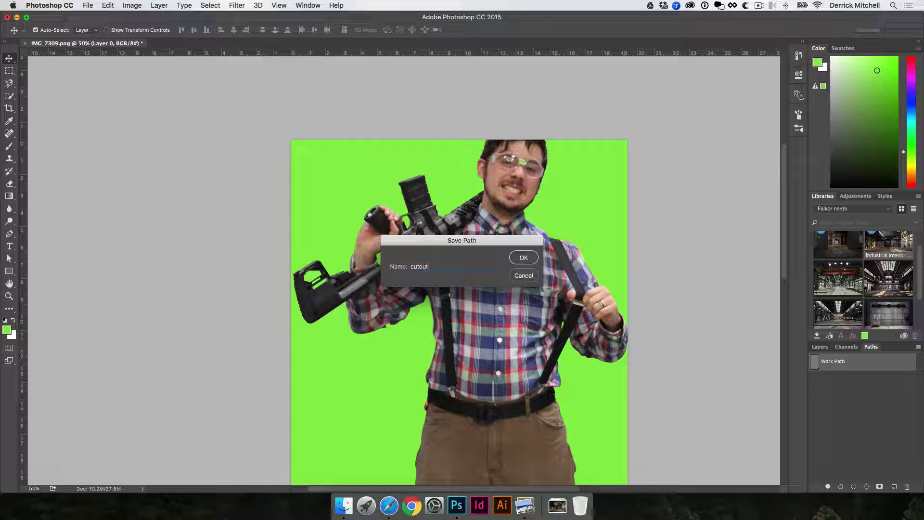
key("Return")
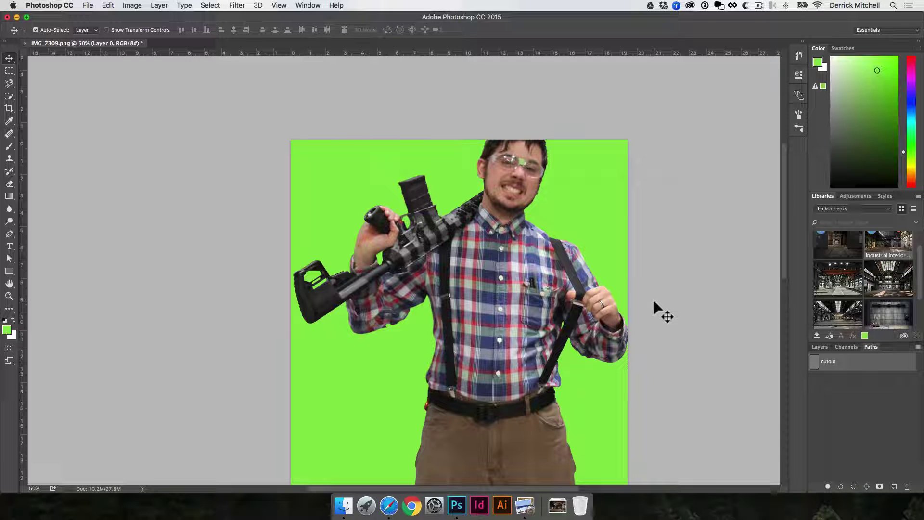
Start saving the image and choose the PSD folder inside the composite image project's DESIGN FILES as the destination.
left_click(91, 5)
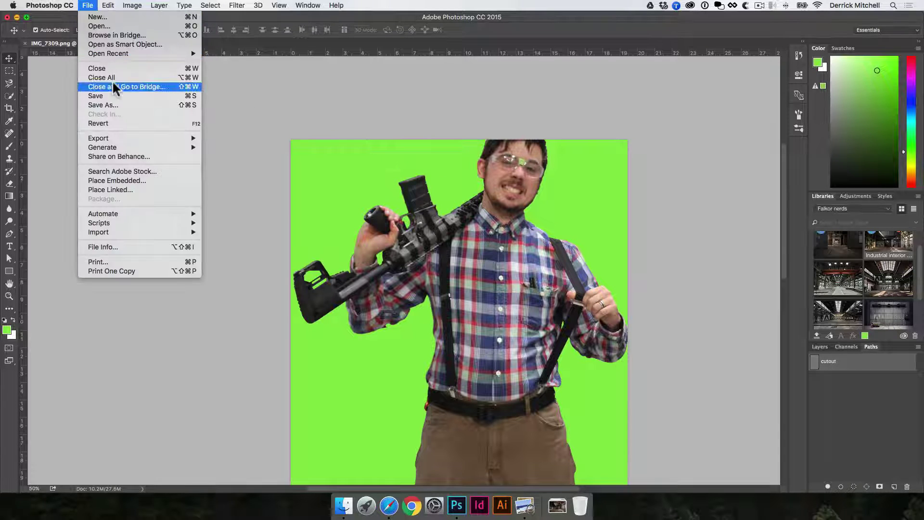
left_click(104, 95)
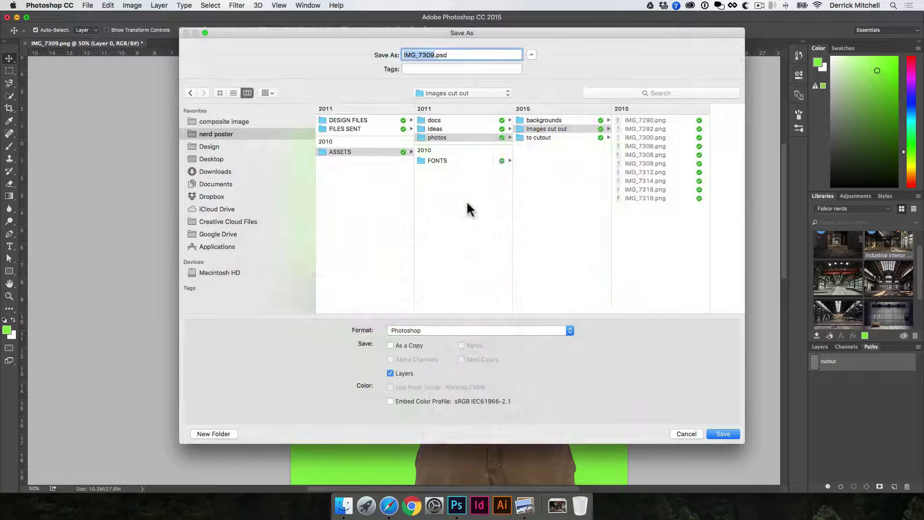
left_click(270, 121)
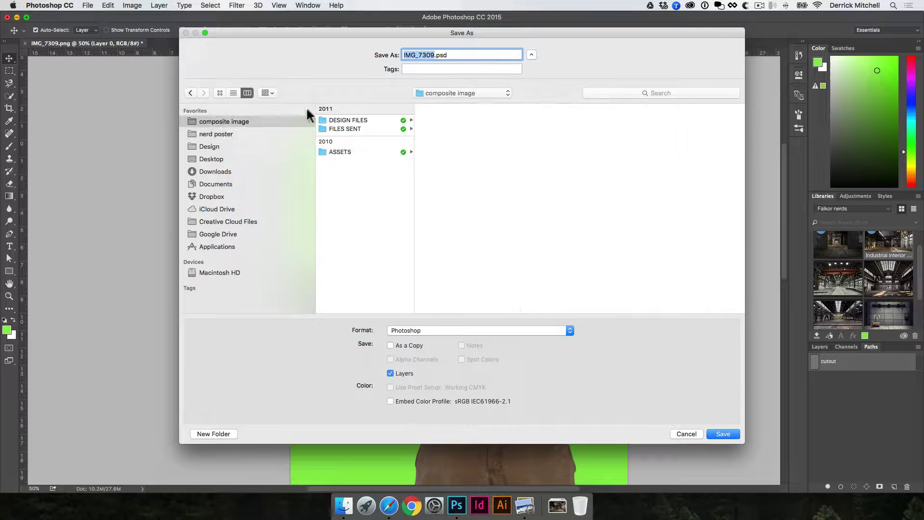
left_click(364, 118)
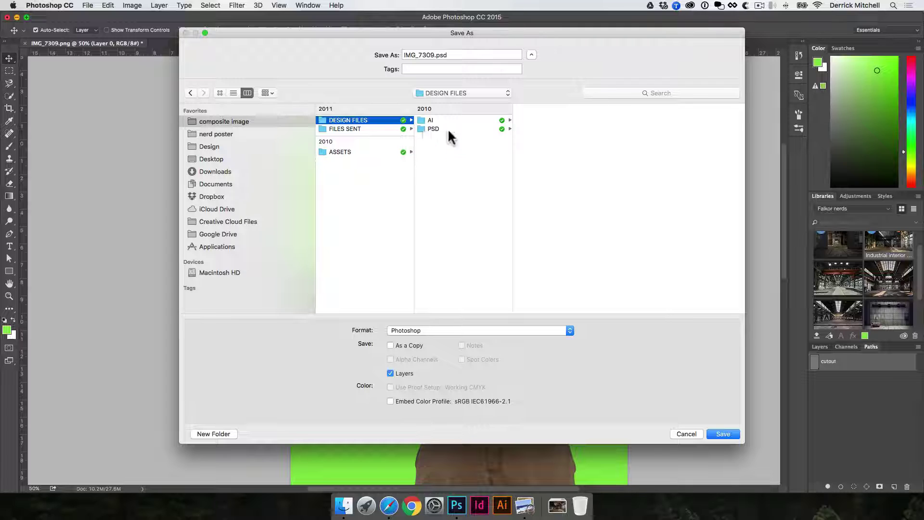
left_click(448, 129)
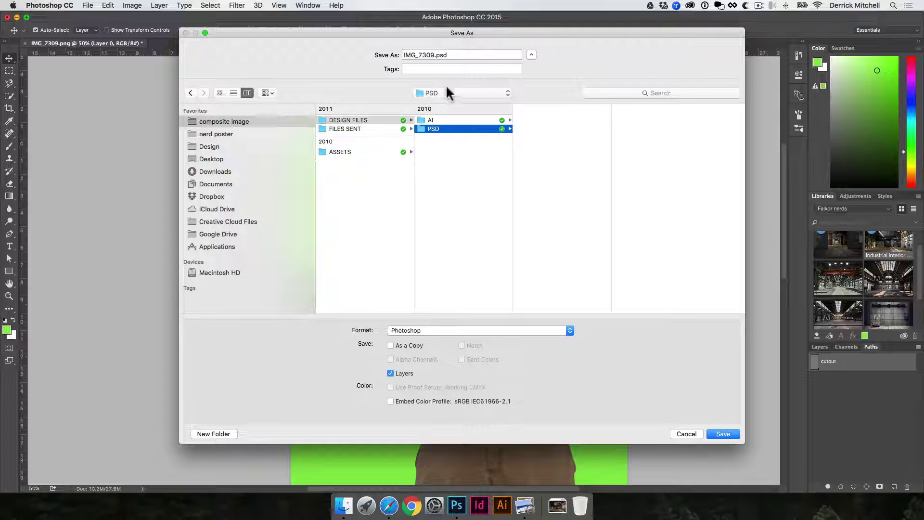
Name the file IMG_7309-cutout.psd, save it in Photoshop format with layers, and close the document.
left_click(434, 54)
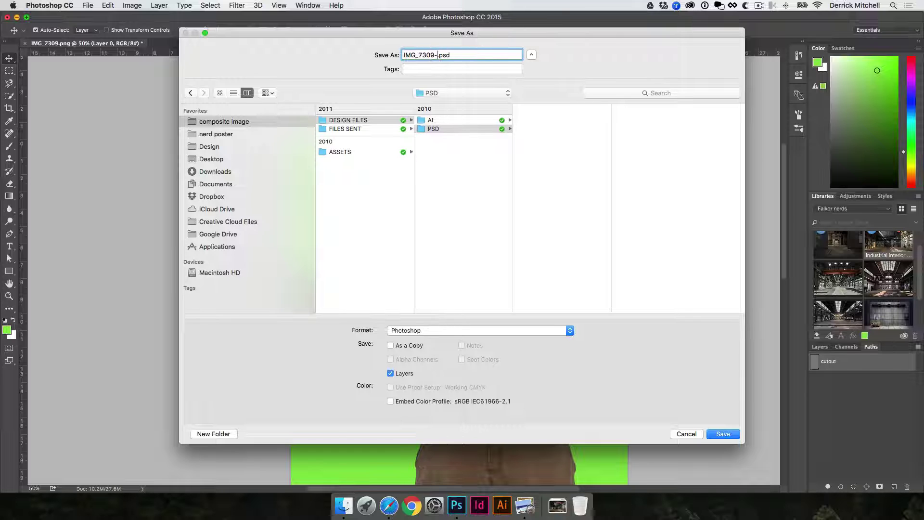
type("-cutout")
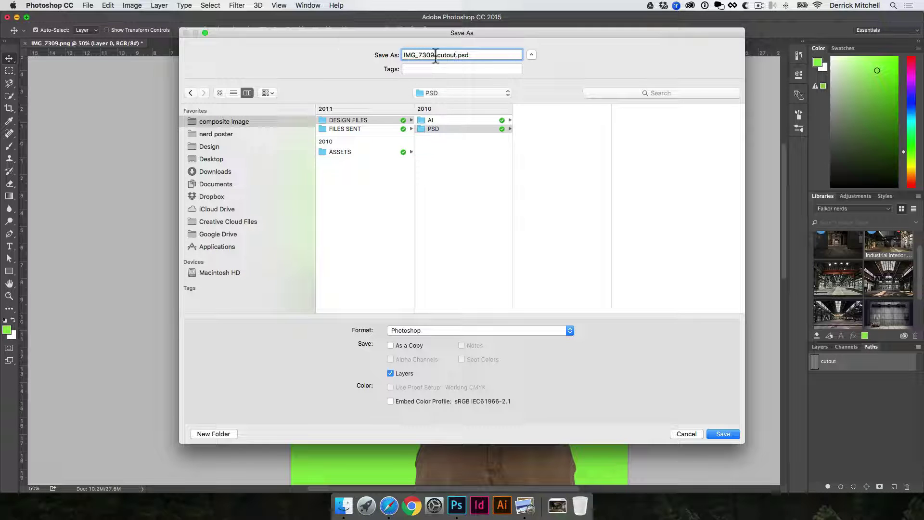
left_click_drag(436, 54, 395, 55)
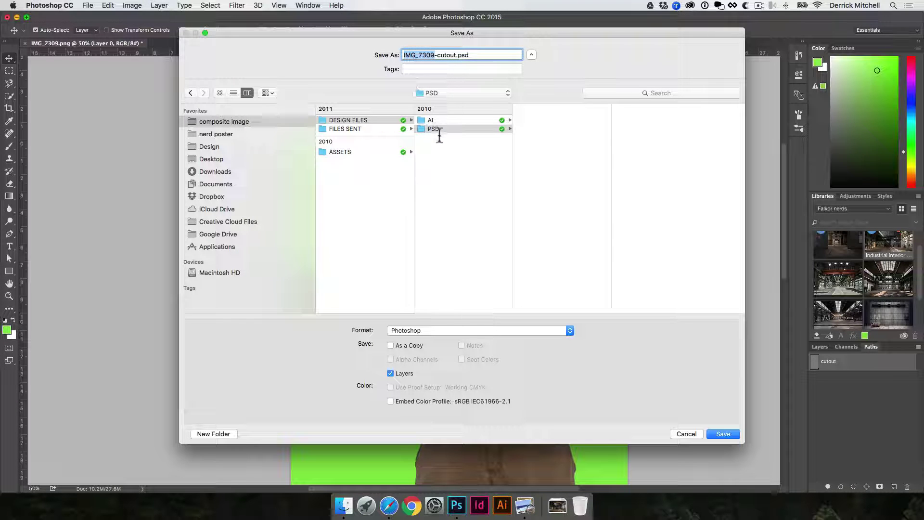
left_click(533, 127)
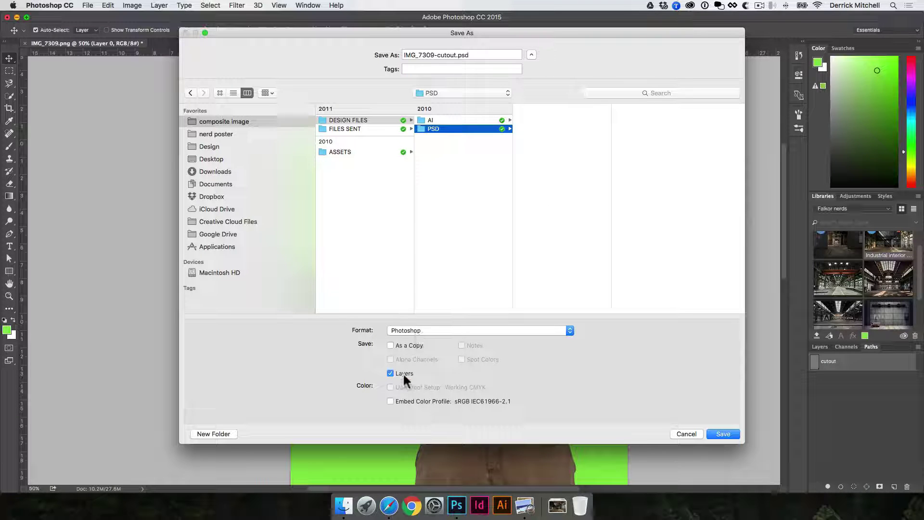
left_click(409, 330)
left_click(342, 332)
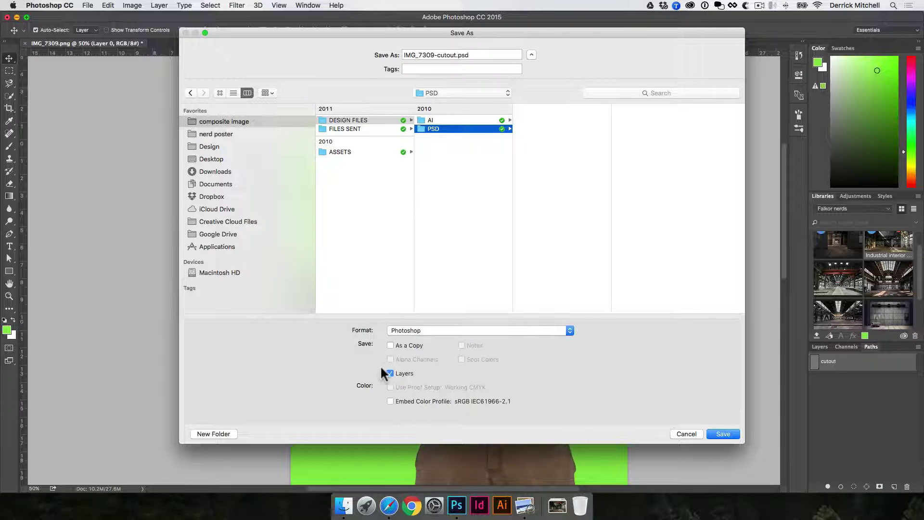
left_click(727, 434)
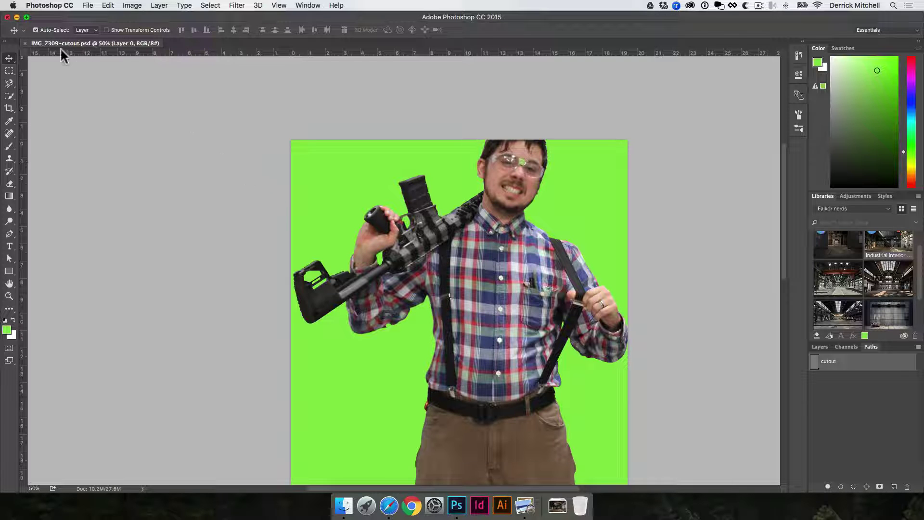
left_click(22, 41)
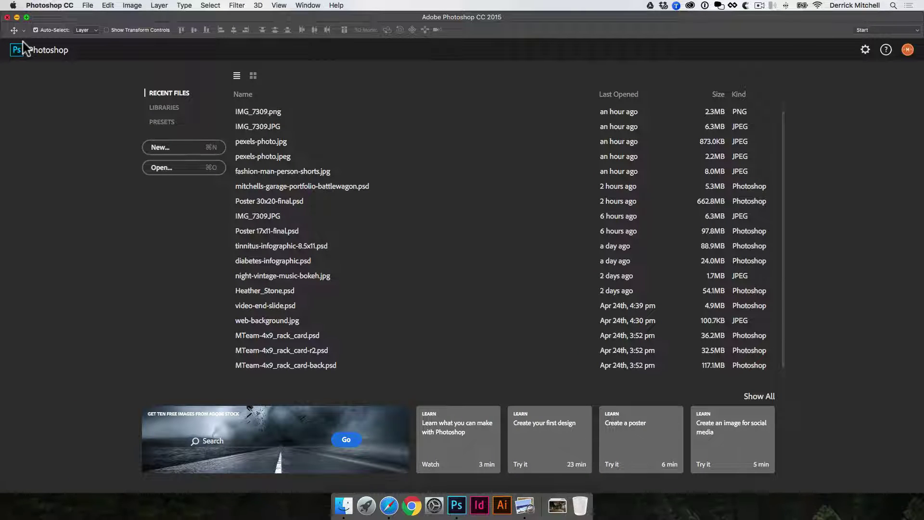
Create a new U.S. Paper Letter document, 8.5 x 11 inches at 300 pixels/inch, in RGB Color with a white background.
left_click(172, 146)
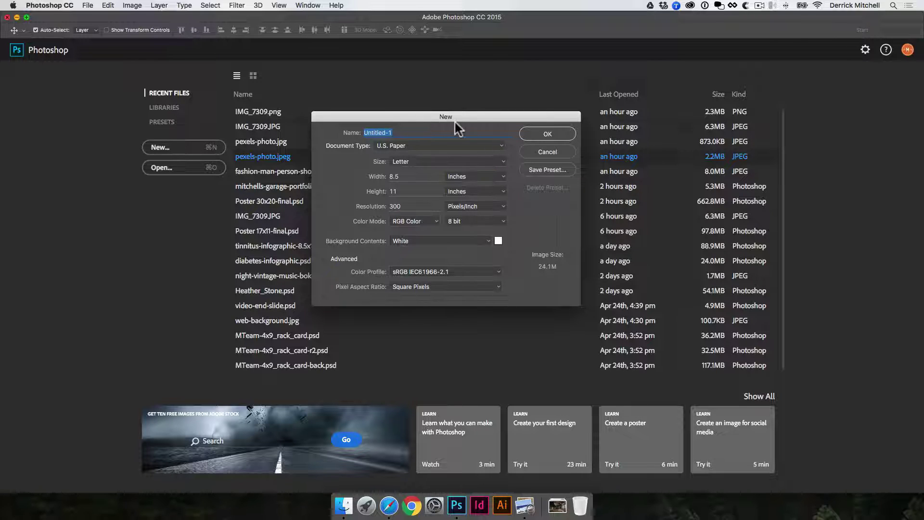
left_click_drag(455, 122, 591, 131)
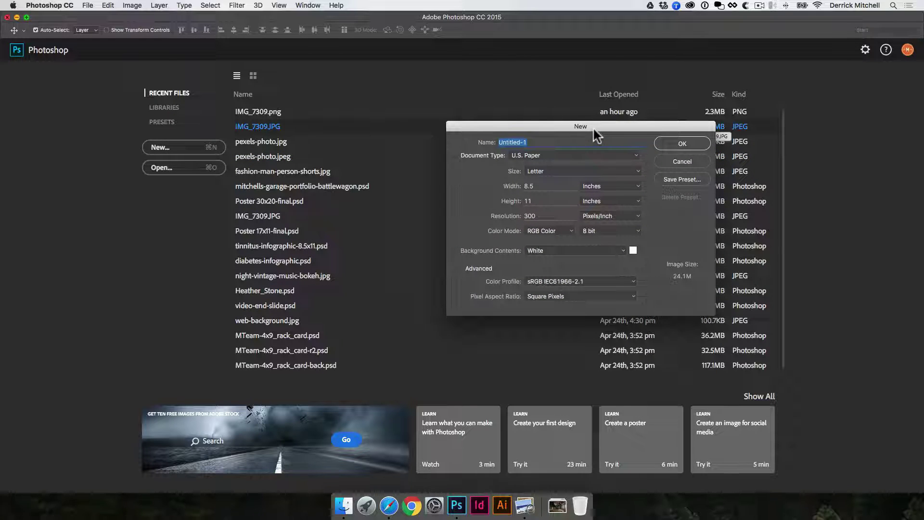
left_click(637, 155)
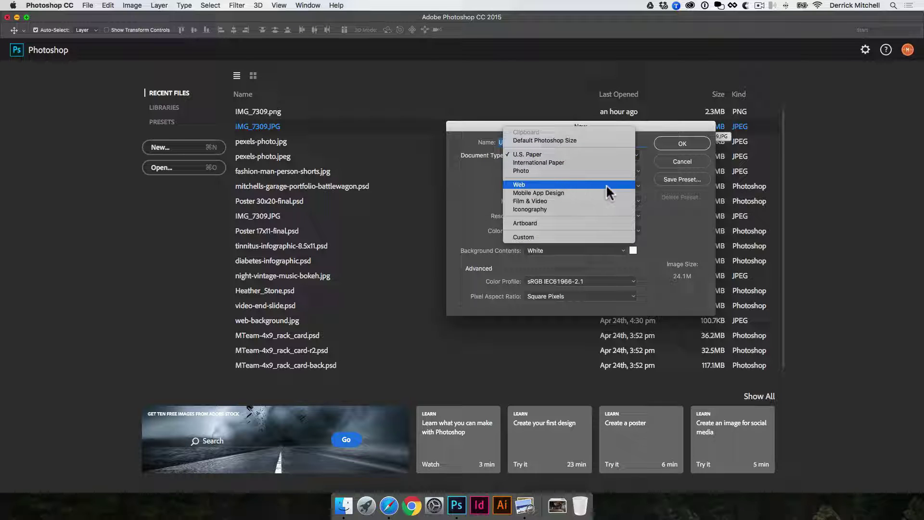
left_click(463, 194)
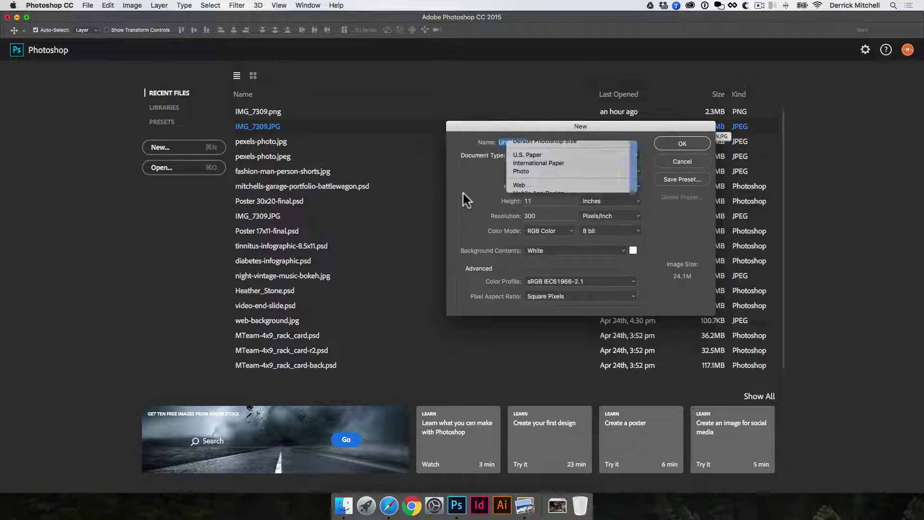
left_click_drag(580, 127, 561, 141)
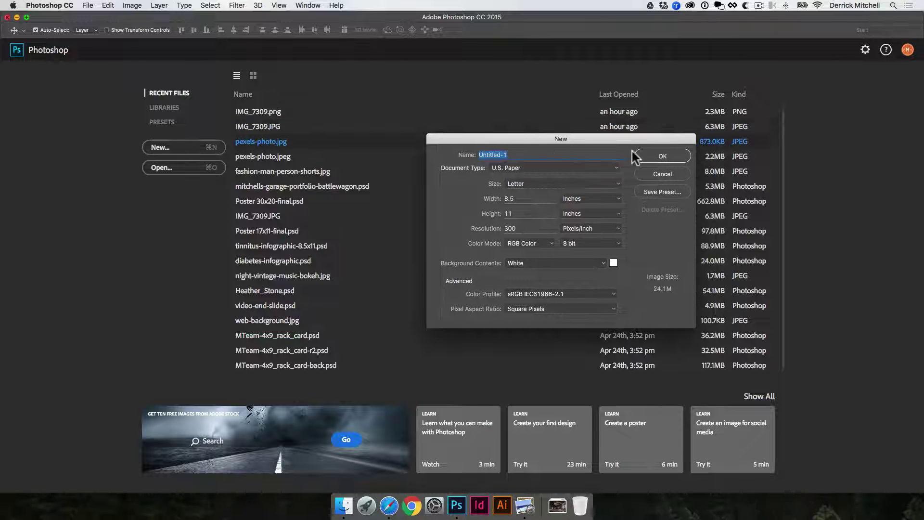
left_click(662, 156)
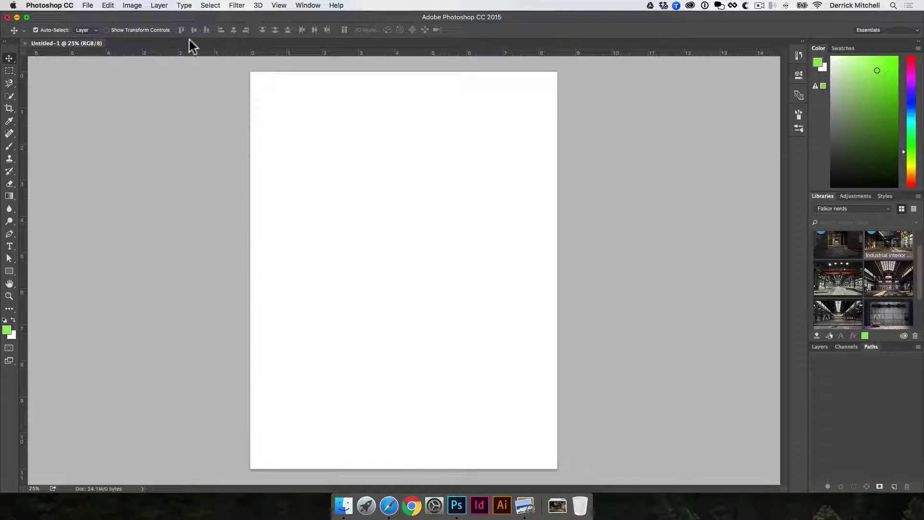
Rotate the blank canvas 90° clockwise into landscape orientation.
left_click(131, 5)
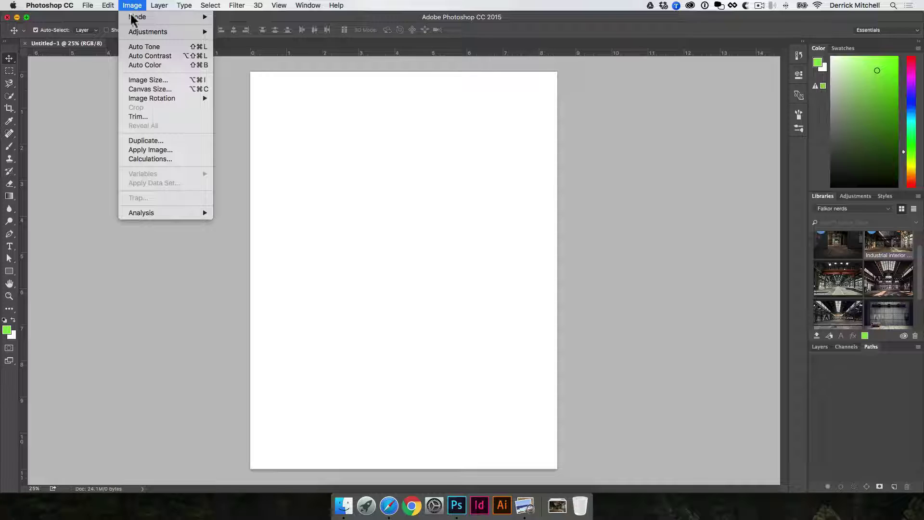
mouse_move(169, 100)
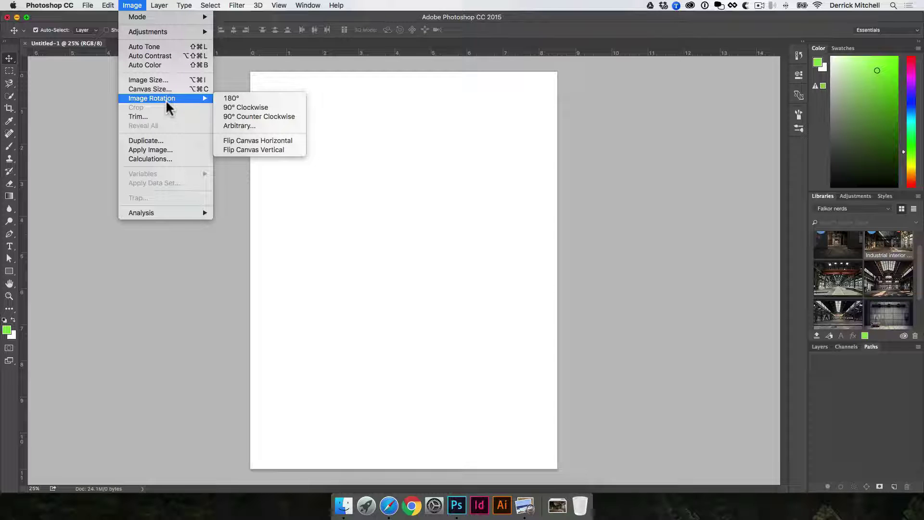
left_click(245, 108)
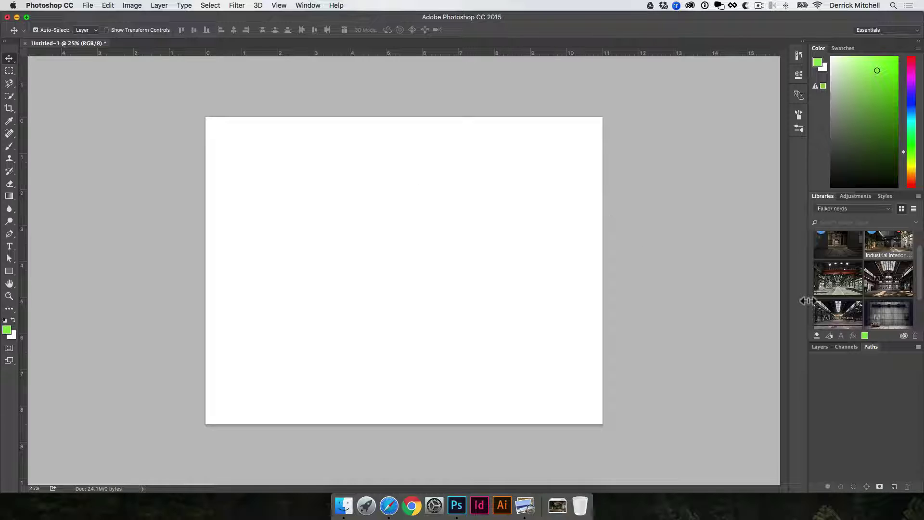
Place the first old factory interior from the Falkor nerds library, scale and position it to fill the canvas, and show the document's layers.
scroll(848, 309, "up", 3)
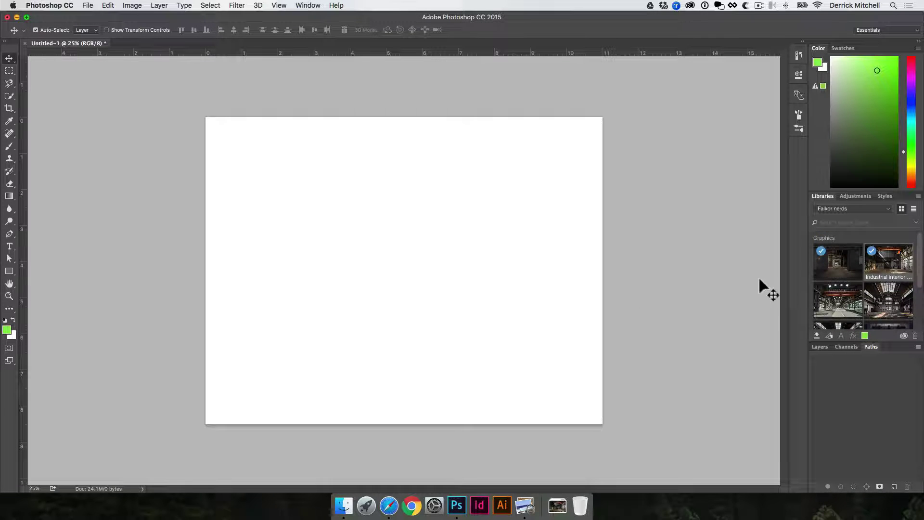
left_click_drag(838, 262, 498, 226)
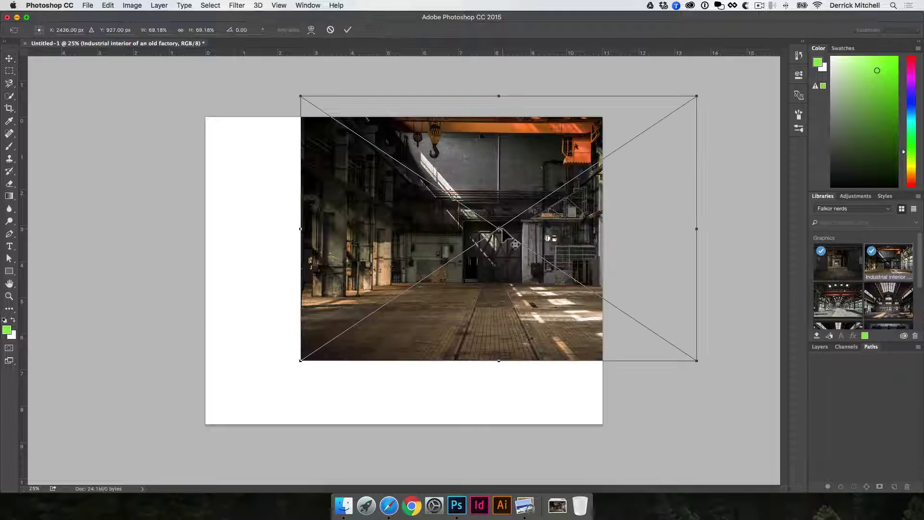
left_click_drag(499, 171, 408, 186)
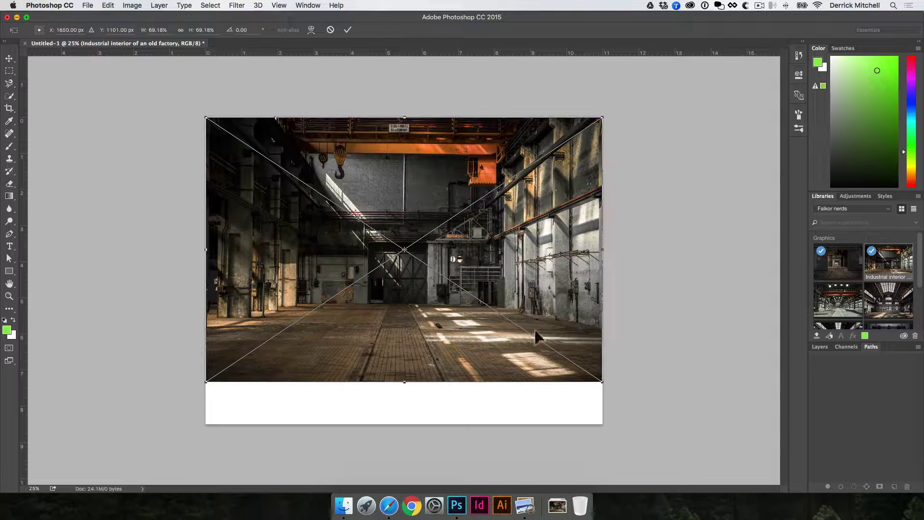
left_click_drag(602, 382, 677, 431)
key("Return")
left_click_drag(567, 342, 534, 343)
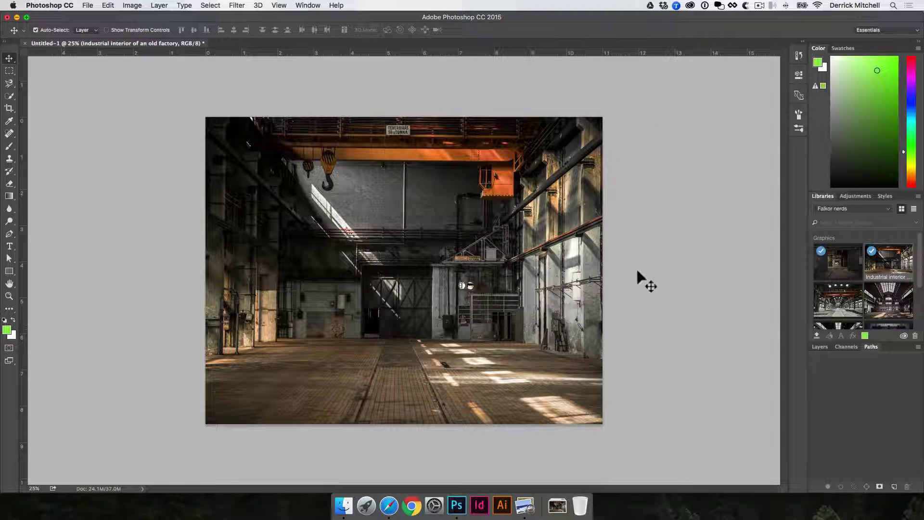
left_click(629, 301)
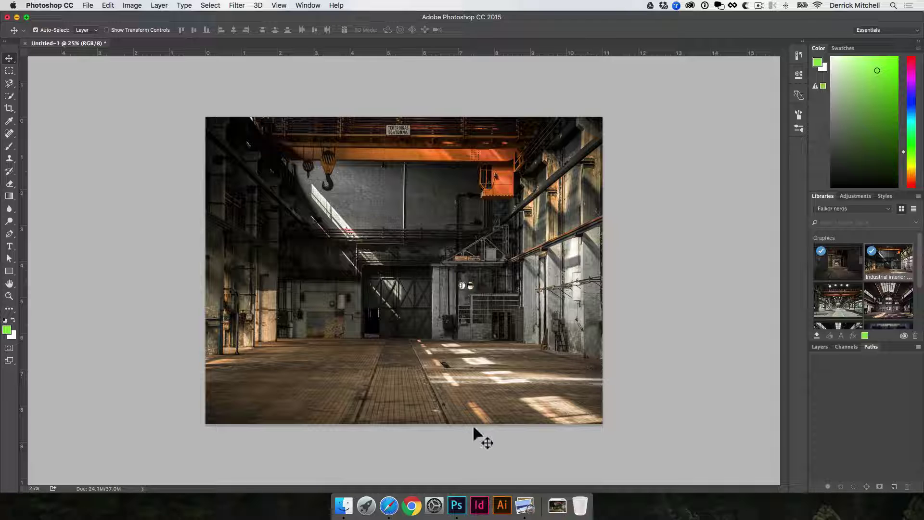
left_click(819, 344)
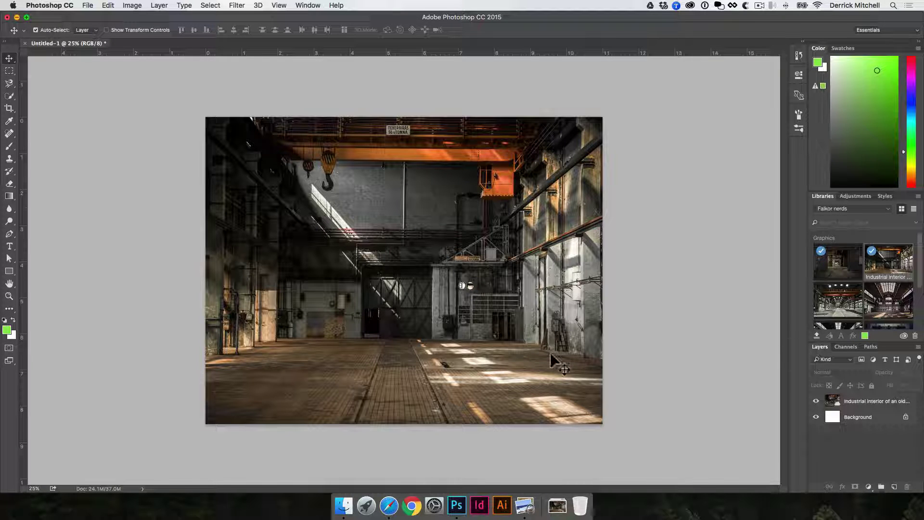
Switch to Finder and open IMG_7309-cutout.psd from the PSD folder in the composite image project's DESIGN FILES.
left_click(349, 506)
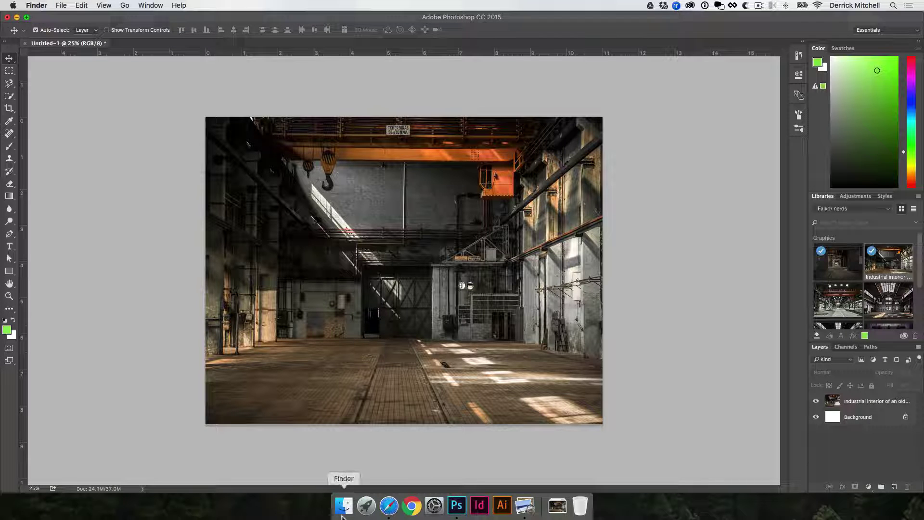
left_click_drag(923, 276, 378, 213)
left_click(369, 231)
left_click(464, 234)
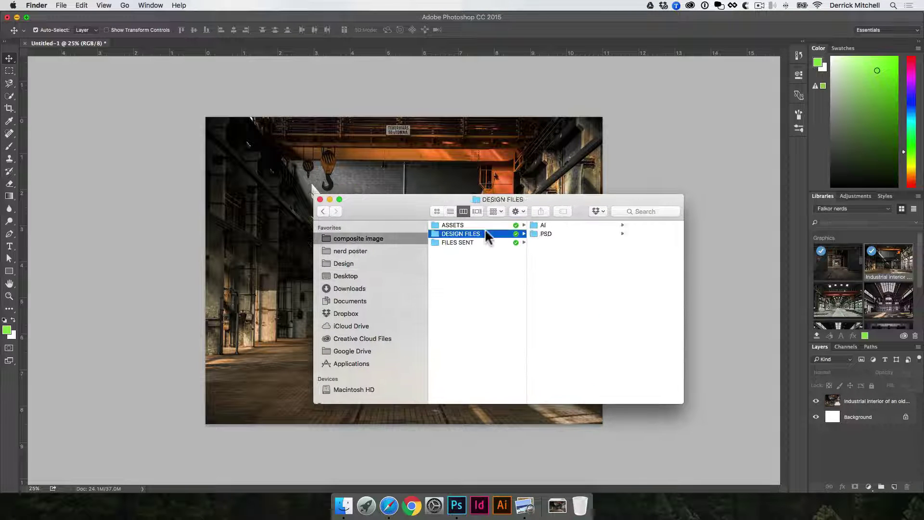
left_click(573, 234)
double_click(608, 233)
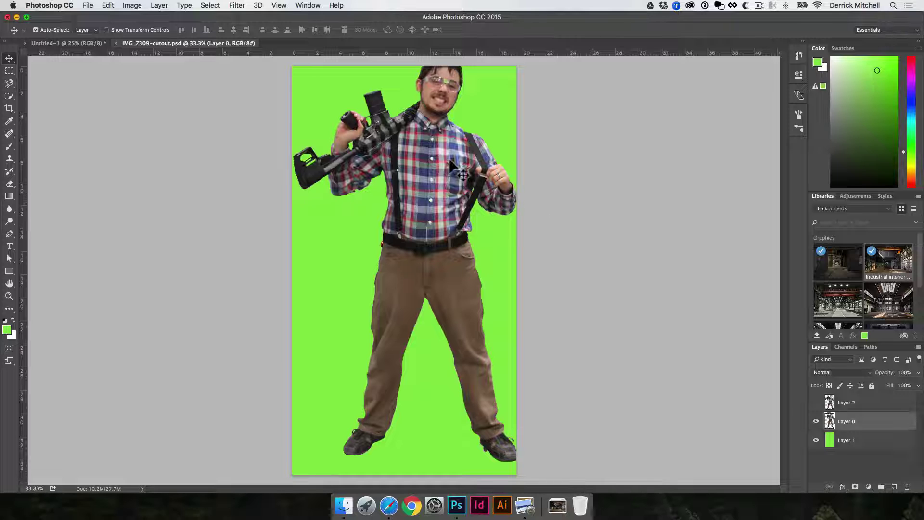
Bring the cut-out man into the untitled factory document and save it in the PSD folder as composite-image.psd.
left_click_drag(453, 147, 375, 249)
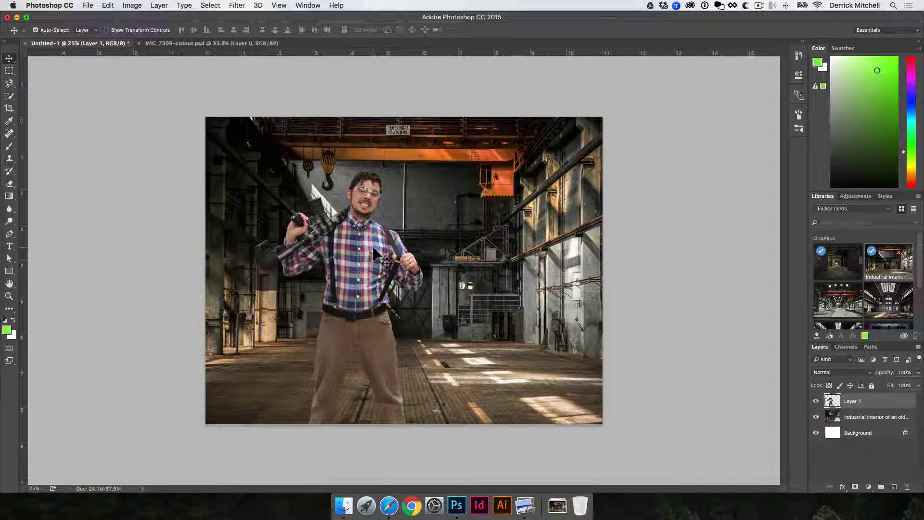
key("super+s")
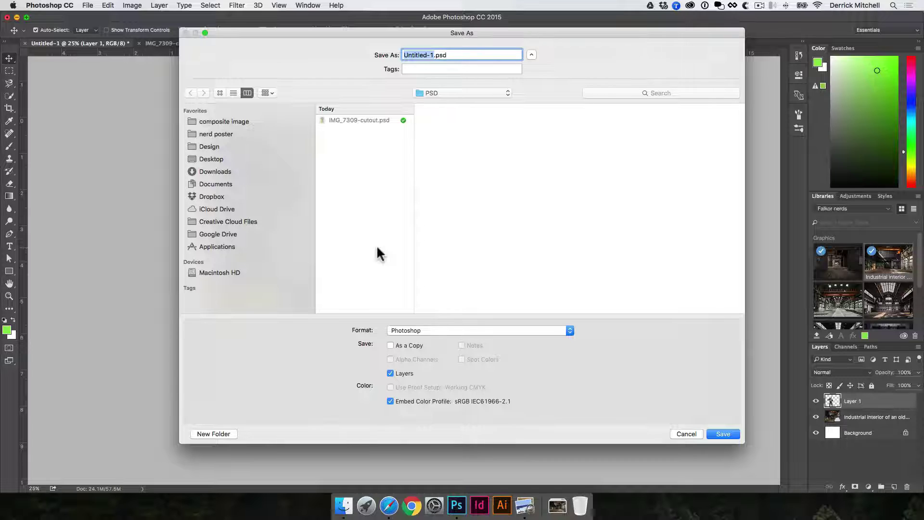
type("compos")
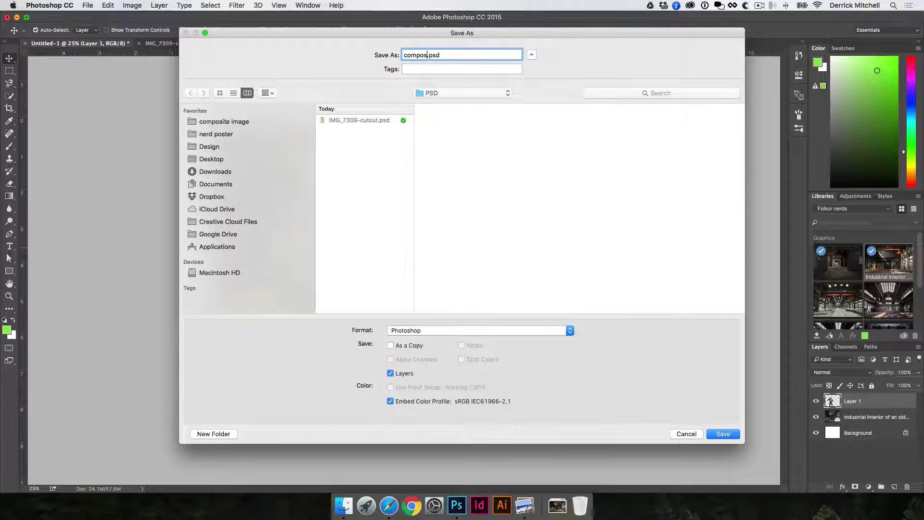
type("ite-image")
left_click(378, 209)
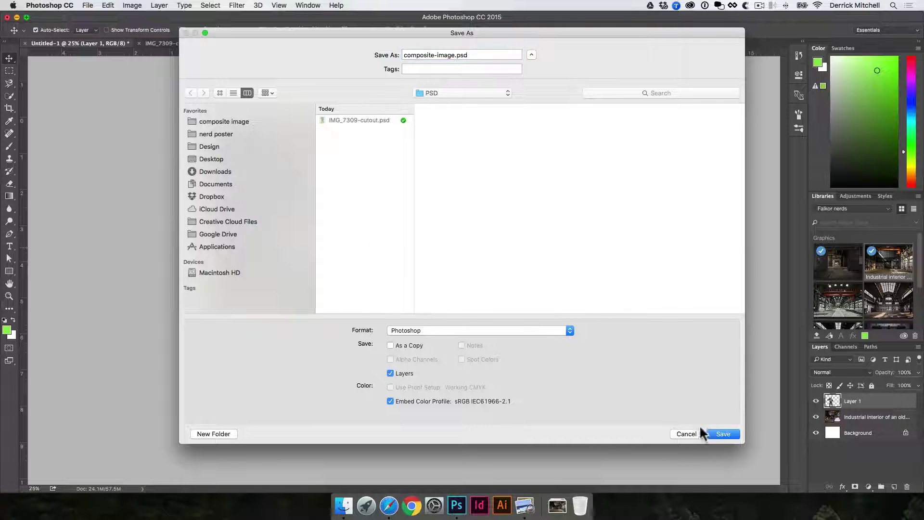
left_click(720, 432)
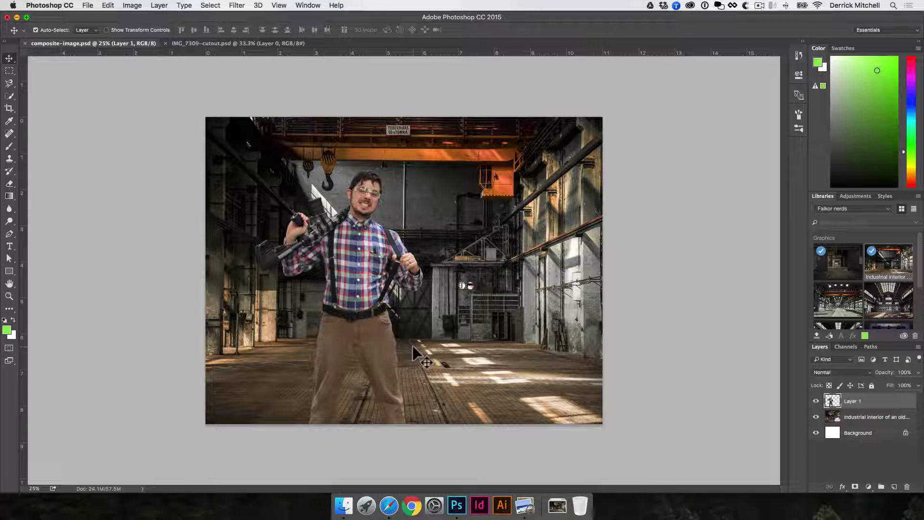
Scale the man down to fit fully within the factory scene and stand him on the floor left of centre.
left_click_drag(372, 279, 351, 224)
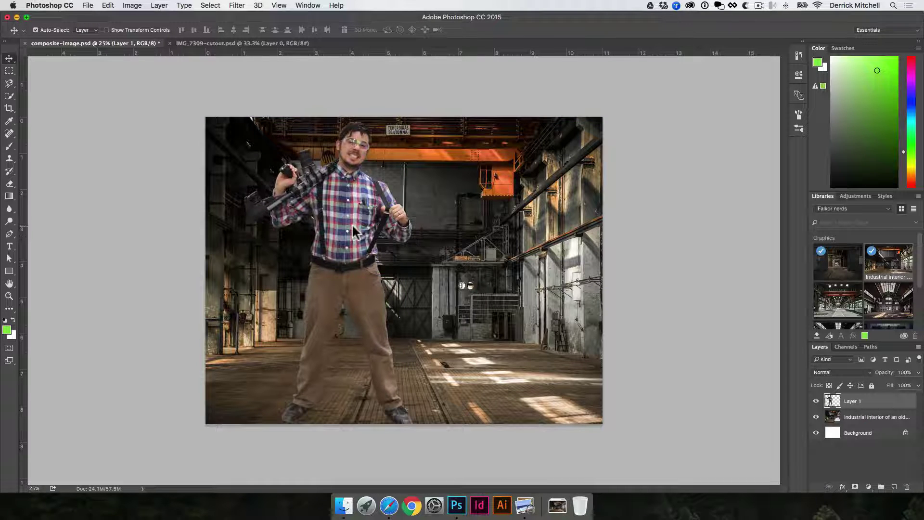
key("ctrl+t")
left_click_drag(410, 126, 355, 184)
key("Return")
left_click_drag(315, 262, 316, 230)
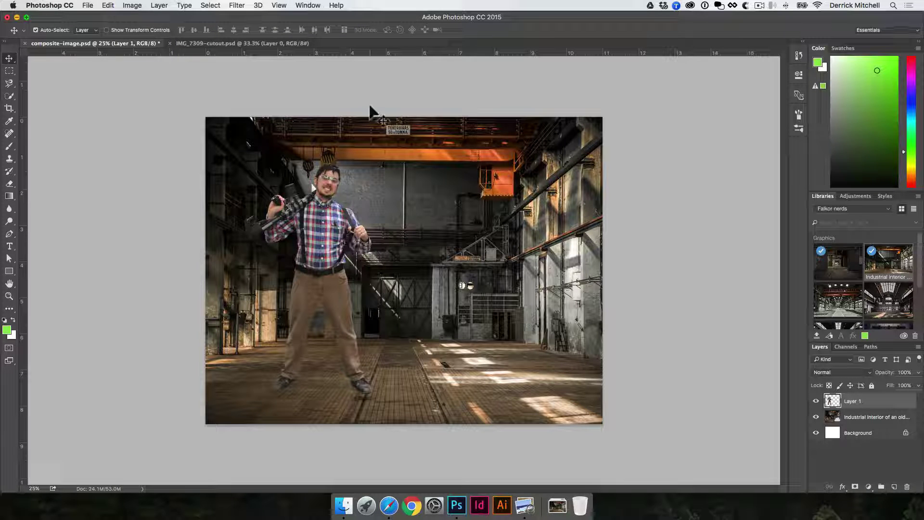
Try a Camera Raw adjustment on the man with temperature -6, tint -10, exposure +0.20, contrast +19 and highlights +17, and discard it.
left_click(242, 9)
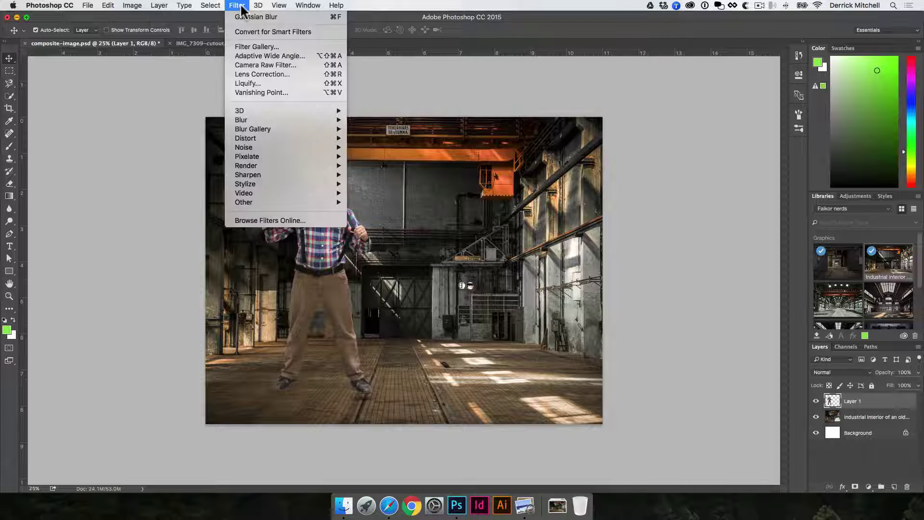
left_click(333, 64)
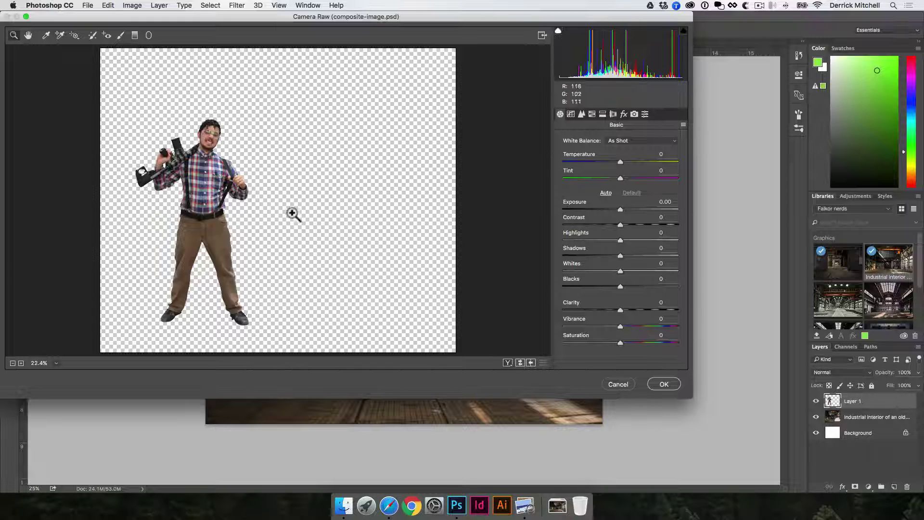
left_click(195, 189)
left_click(193, 188)
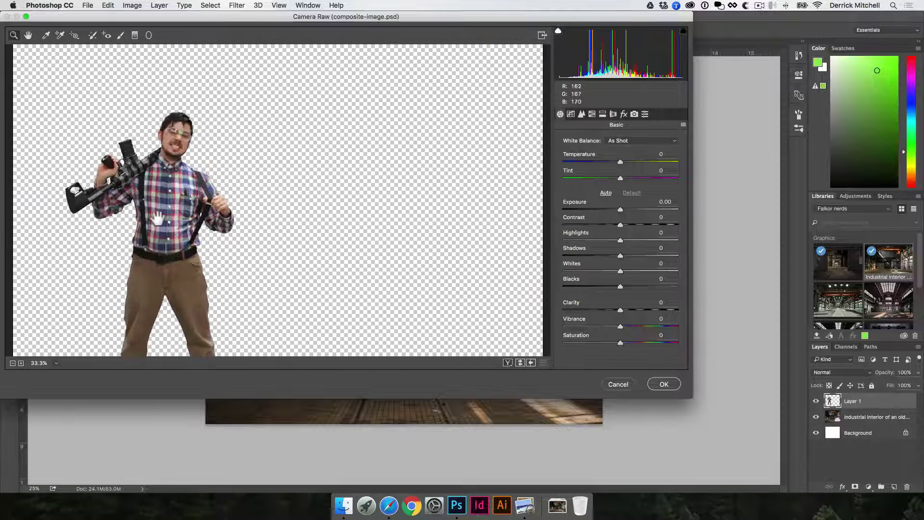
left_click_drag(158, 218, 281, 155)
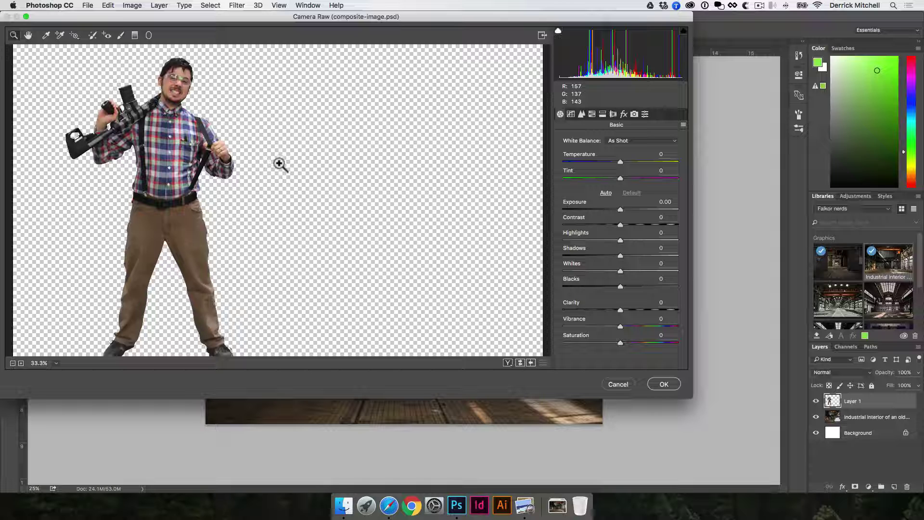
left_click_drag(619, 160, 642, 291)
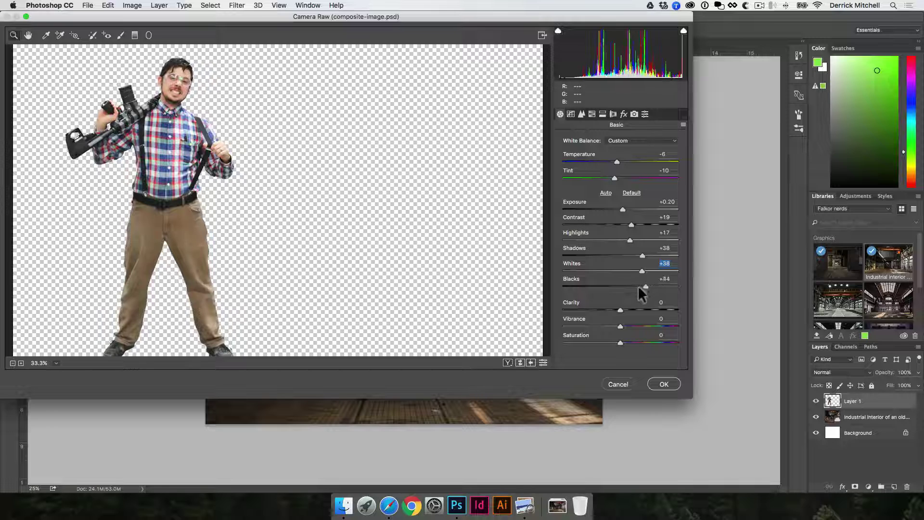
left_click(613, 384)
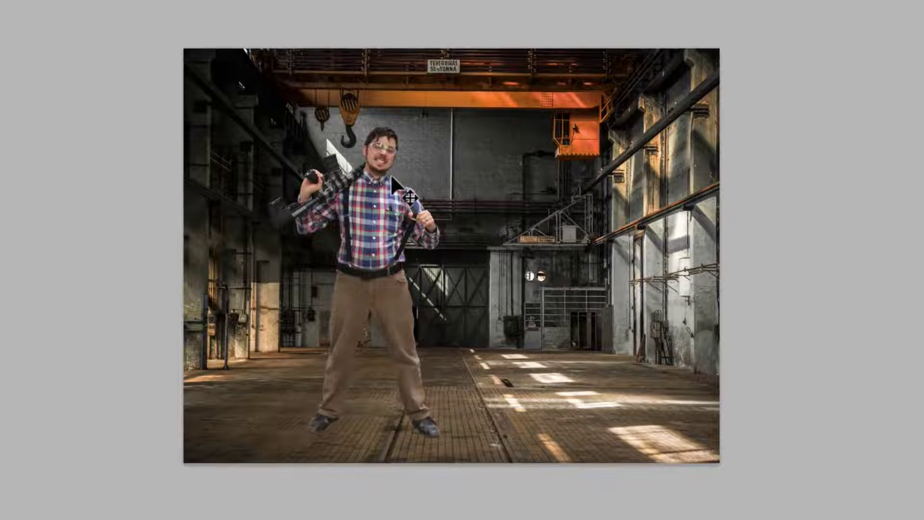
Shrink the man to less than half his size and nudge him up slightly on the left part of the factory floor.
key("super+t")
left_click_drag(439, 126, 330, 248)
key("Return")
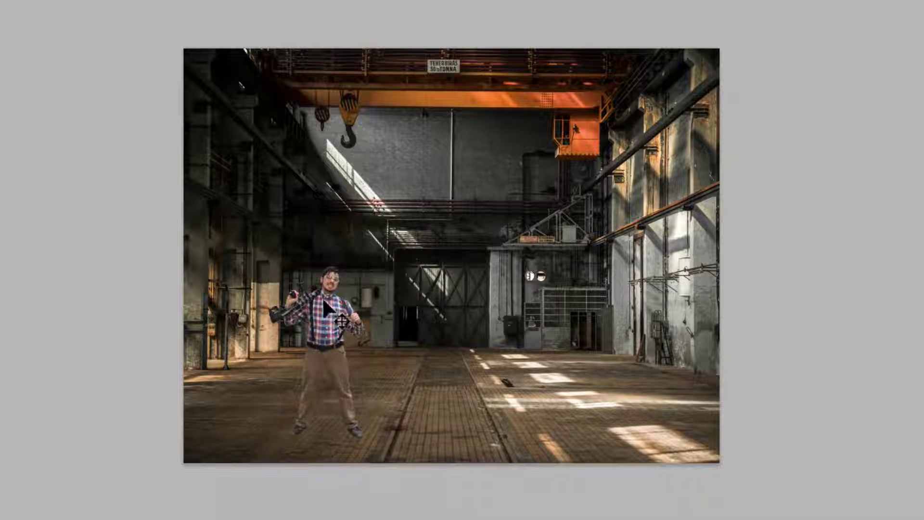
mouse_move(323, 300)
left_mouse_down()
mouse_move(336, 293)
mouse_move(326, 295)
left_mouse_up()
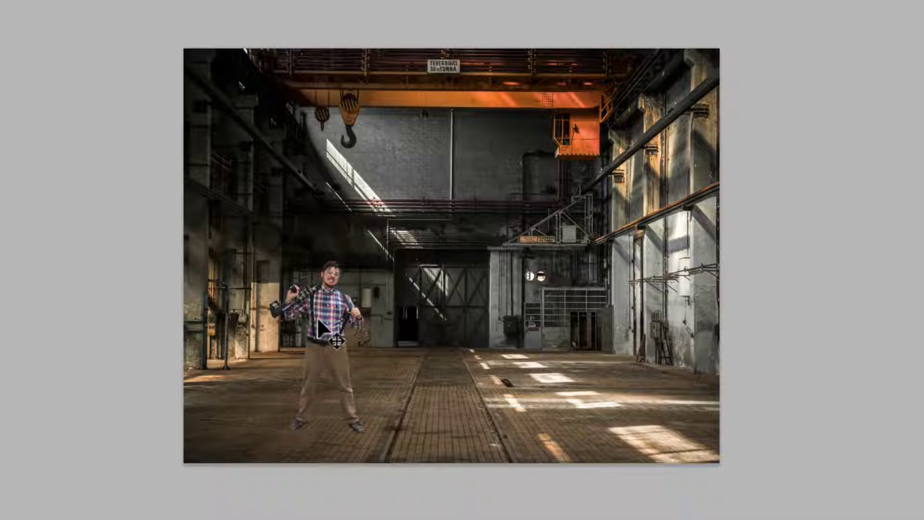
Move the man to the sunlit floor on the right of the hall, scale him down slightly and adjust his position.
left_click_drag(319, 315, 586, 328)
key("ctrl+t")
left_click_drag(632, 277, 623, 294)
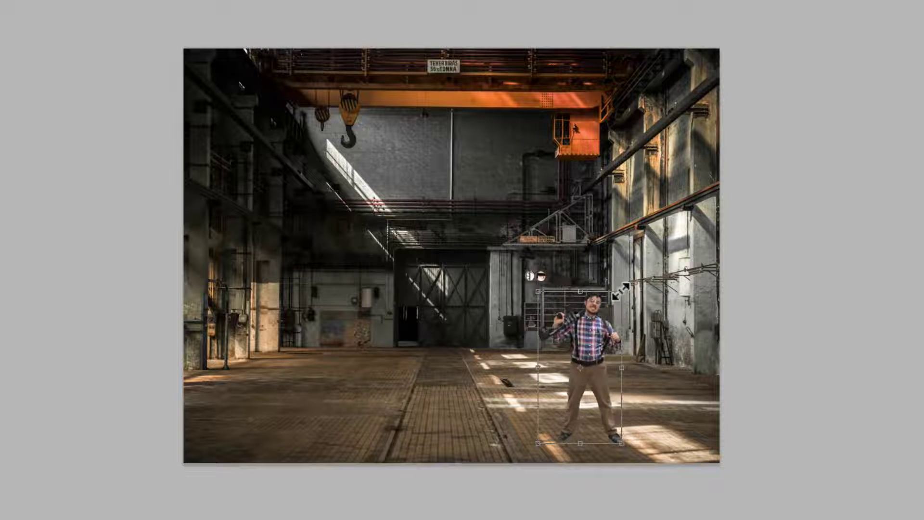
key("Return")
key("ctrl+plus")
left_click_drag(639, 392, 641, 364)
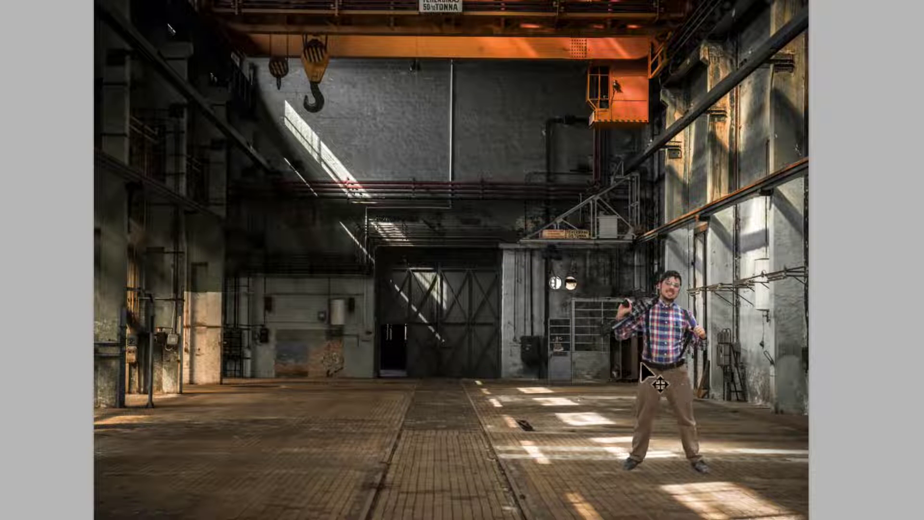
Outline the man's lower leg where the light streak crosses it with a four-point Pen path and convert it to a selection.
key("p")
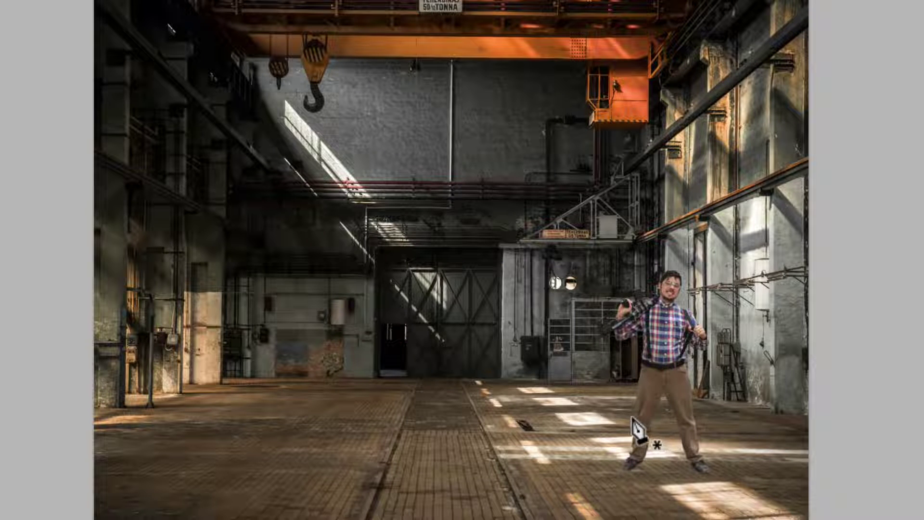
left_click(673, 453)
left_click(642, 462)
left_click(598, 439)
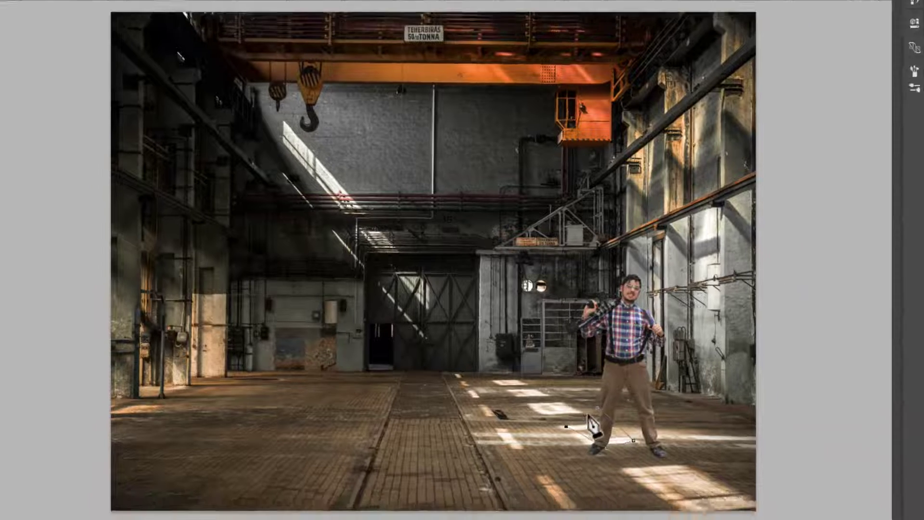
left_click(598, 407)
key("super+Return")
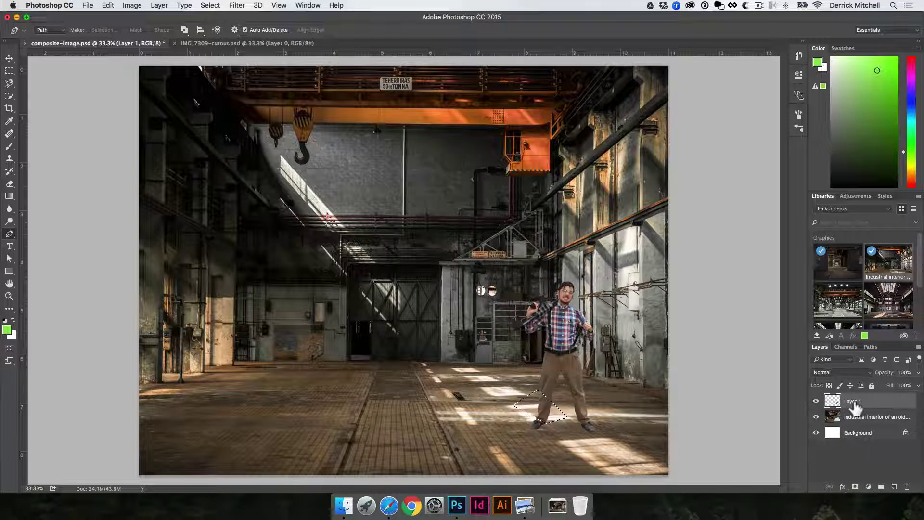
Brighten the selected part of the leg with Levels, lowering the white input level to about 160, and clear the selection.
key("super+l")
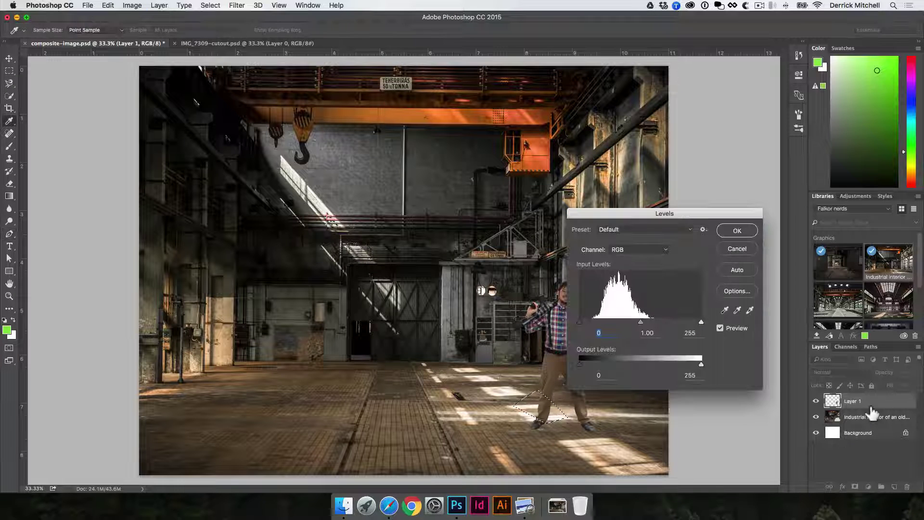
left_click_drag(657, 212, 723, 182)
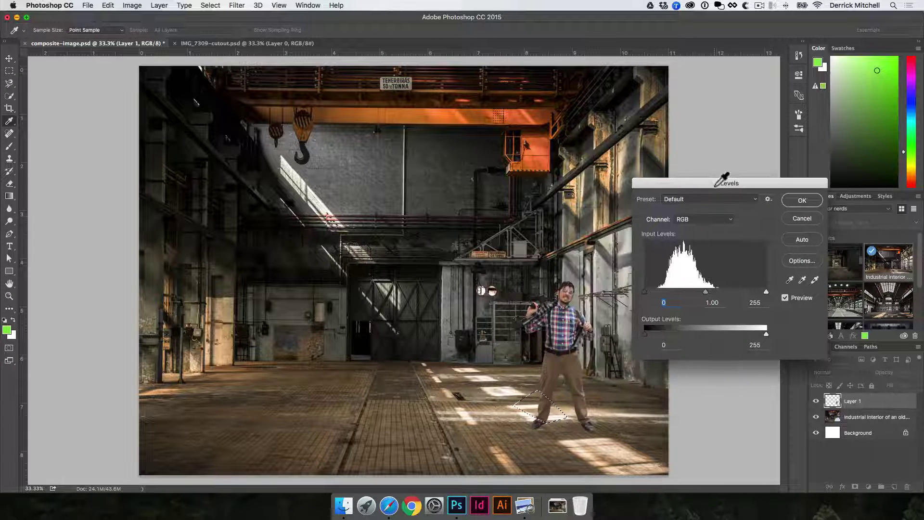
left_click_drag(767, 291, 728, 292)
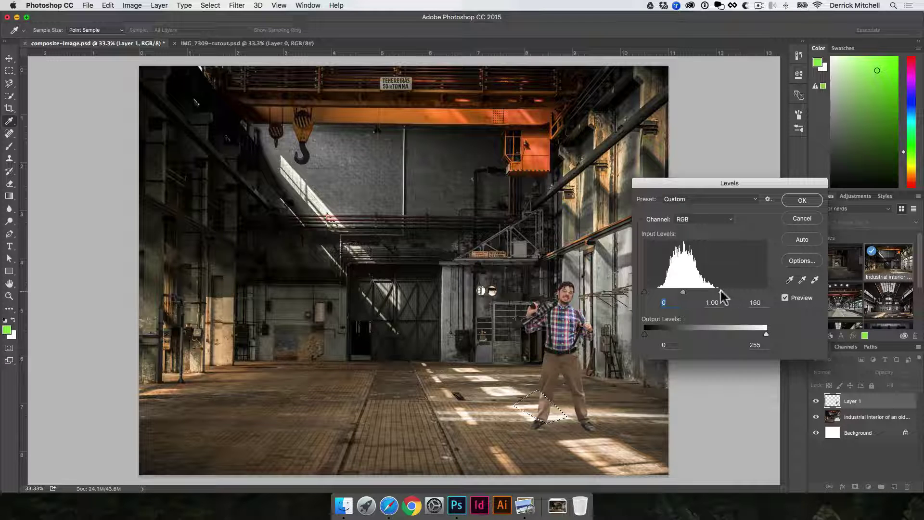
left_click(801, 200)
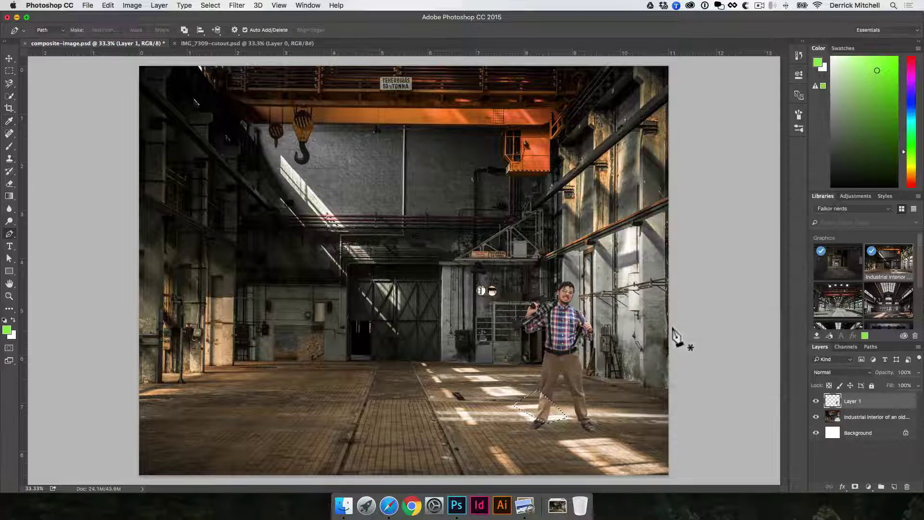
key("v")
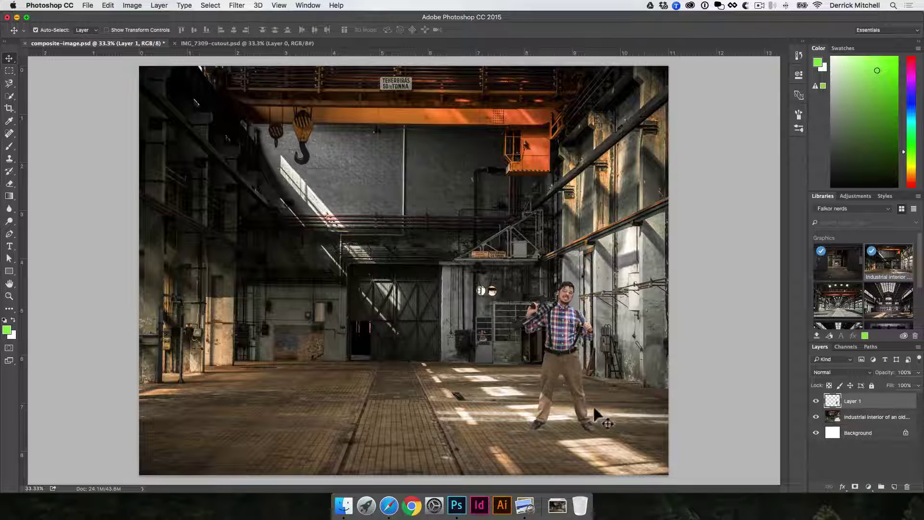
Try moving the man to the darker floor left of centre, and undo back to before the Levels change.
left_click_drag(549, 339, 320, 342)
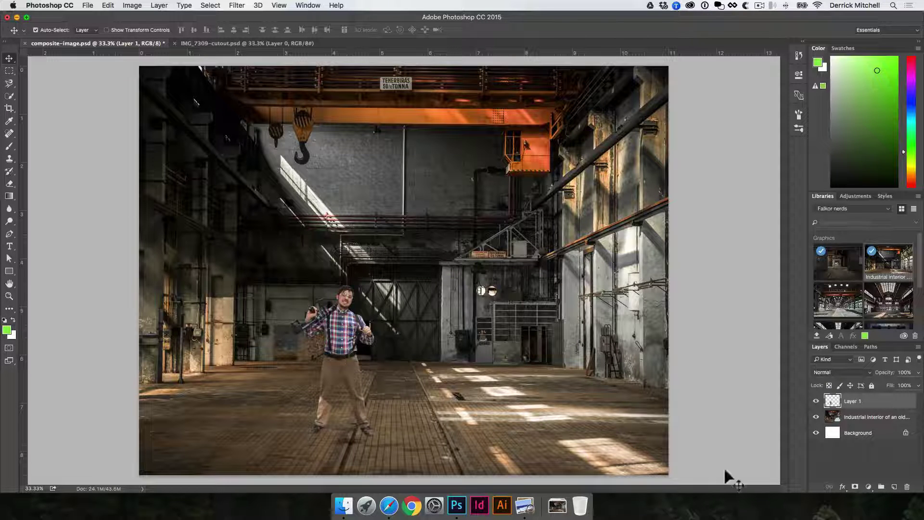
key("super+z")
key("alt+super+z")
key("alt+super+z")
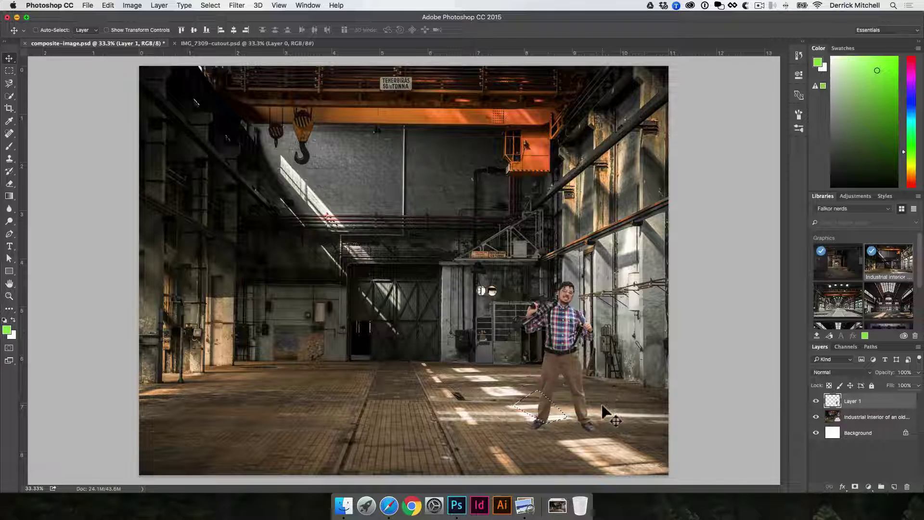
Clear the selection, duplicate the man's layer and hide the original as a backup.
key("super+d")
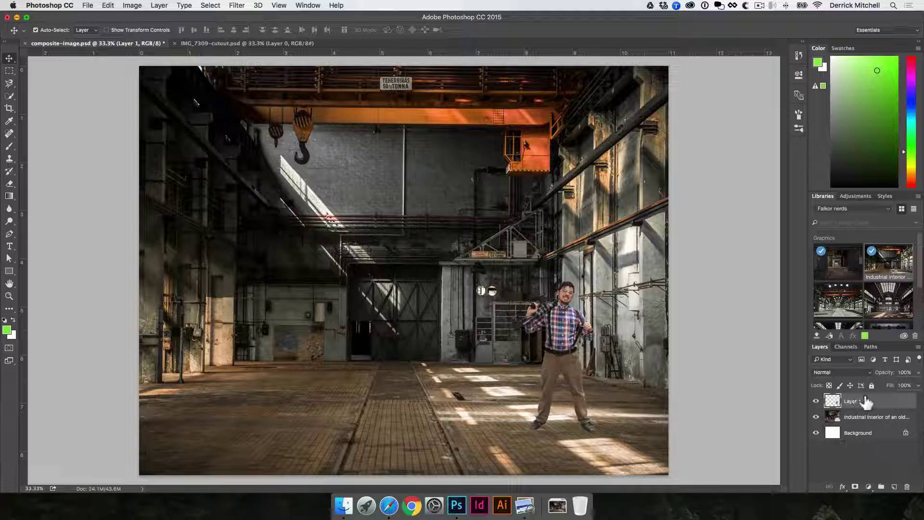
key("super+j")
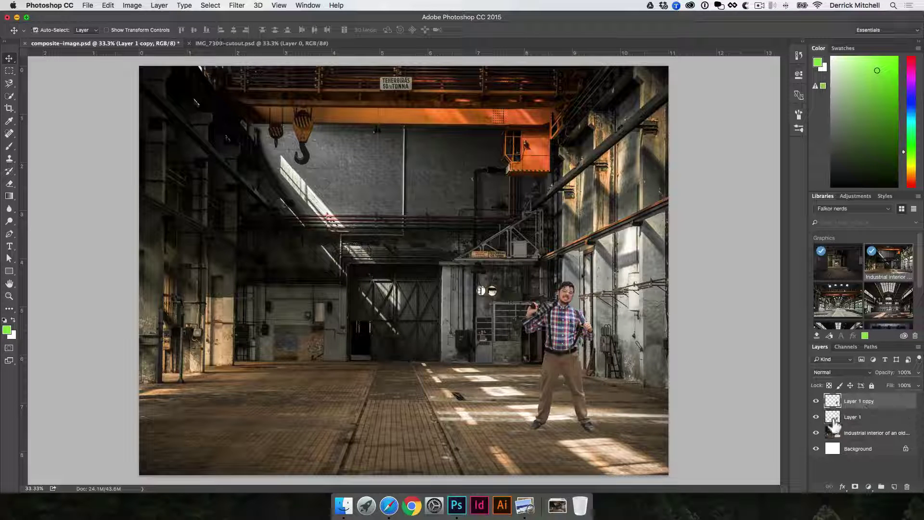
left_click(816, 417)
On the duplicate layer, outline the man's lower leg along the light streak with a Pen path and convert it to a selection.
key("p")
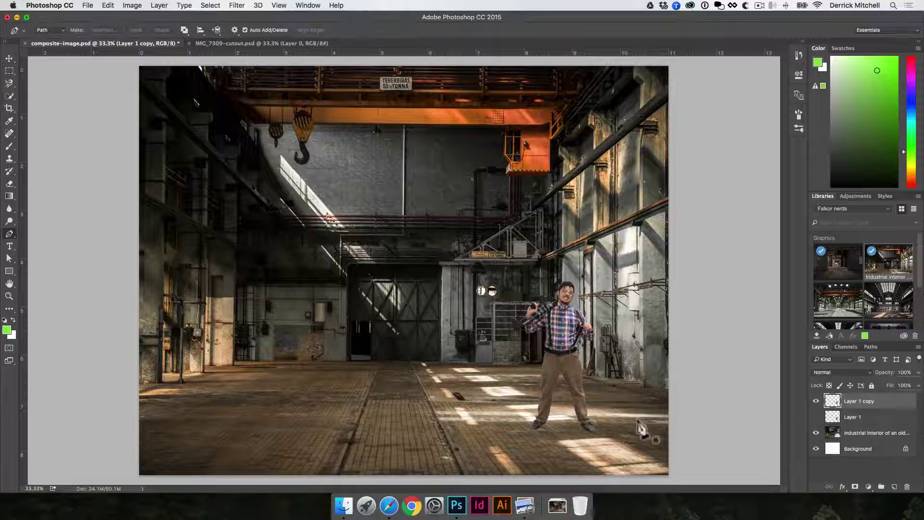
left_click(564, 418)
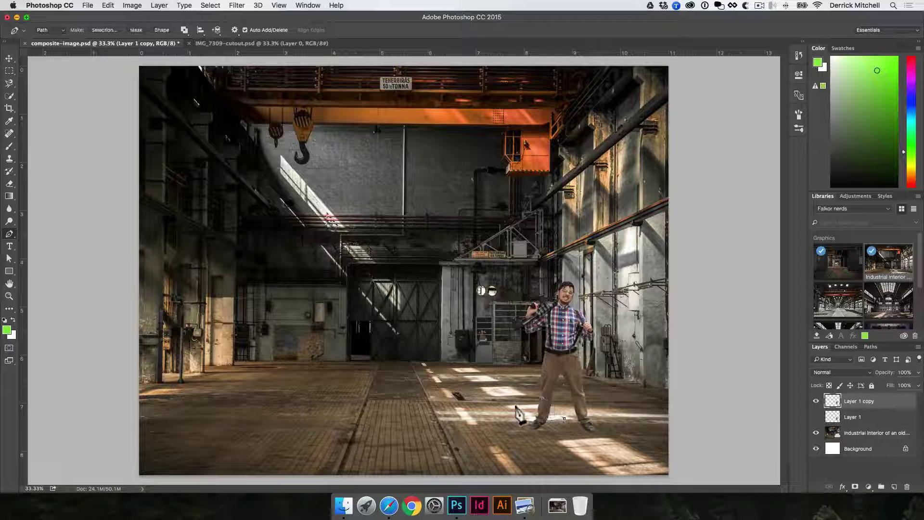
left_click_drag(515, 406, 544, 409)
left_click(542, 398)
key("super+Return")
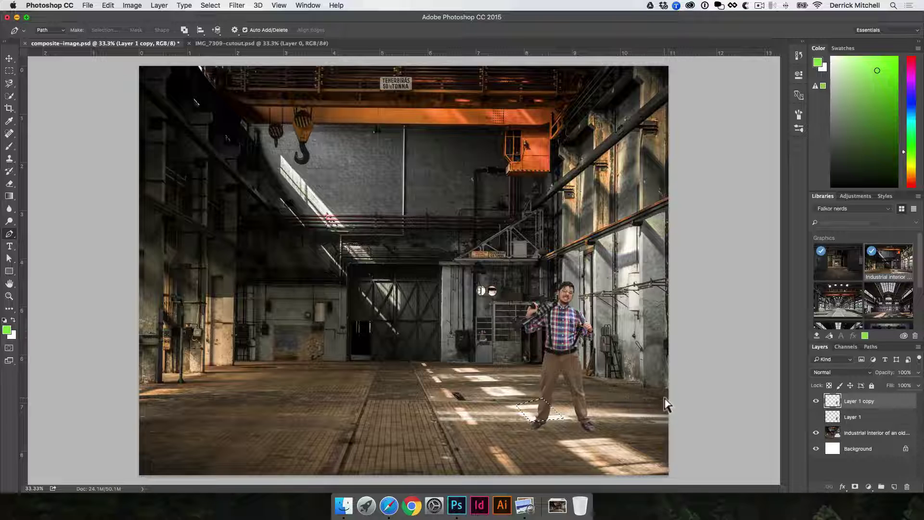
Brighten the selected leg area with Levels using a white input level of 140, and clear the selection.
key("super+l")
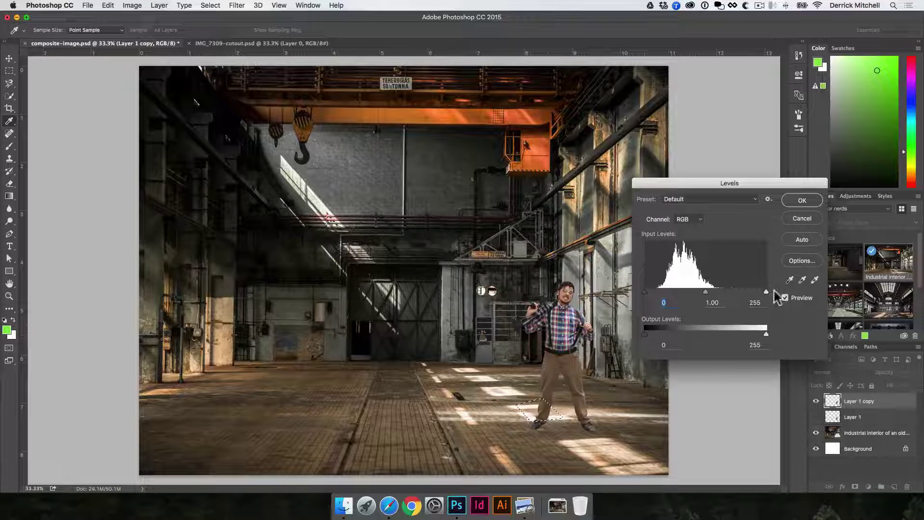
left_click_drag(766, 292, 712, 295)
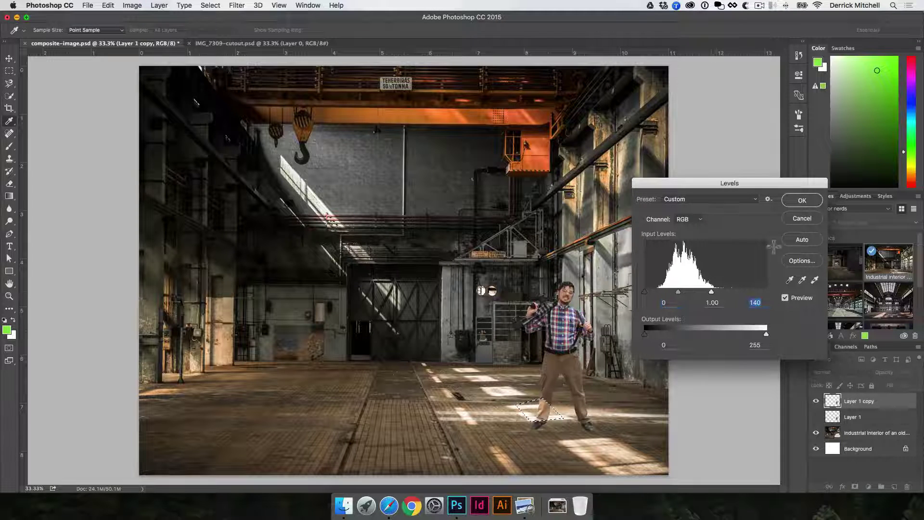
left_click(802, 200)
key("super+d")
key("v")
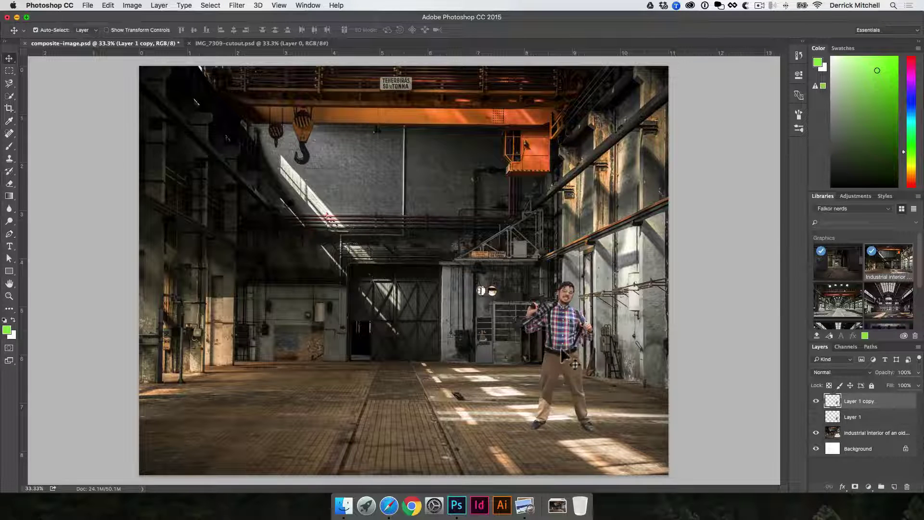
Hide the brightened duplicate, show the original man layer, and move the man left onto the floor in front of the factory door.
left_click(816, 401)
left_click(816, 417)
left_click(870, 417)
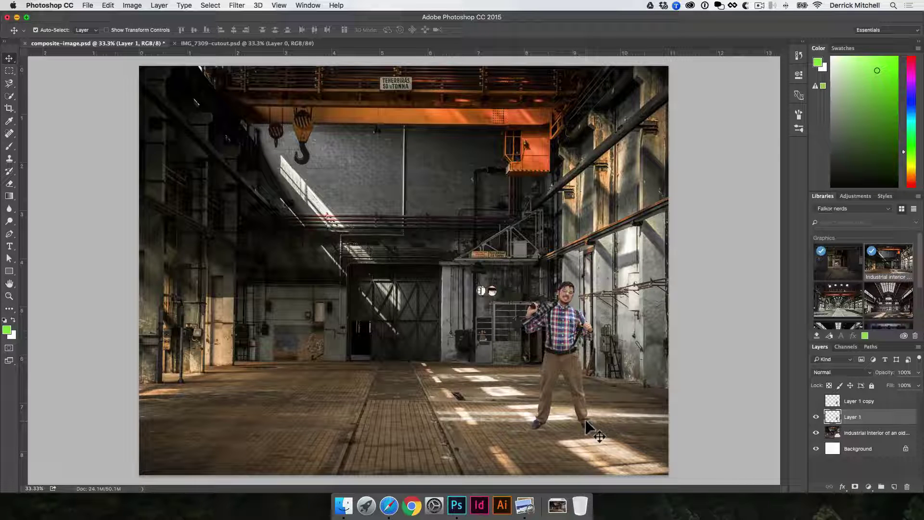
left_click_drag(558, 326, 347, 327)
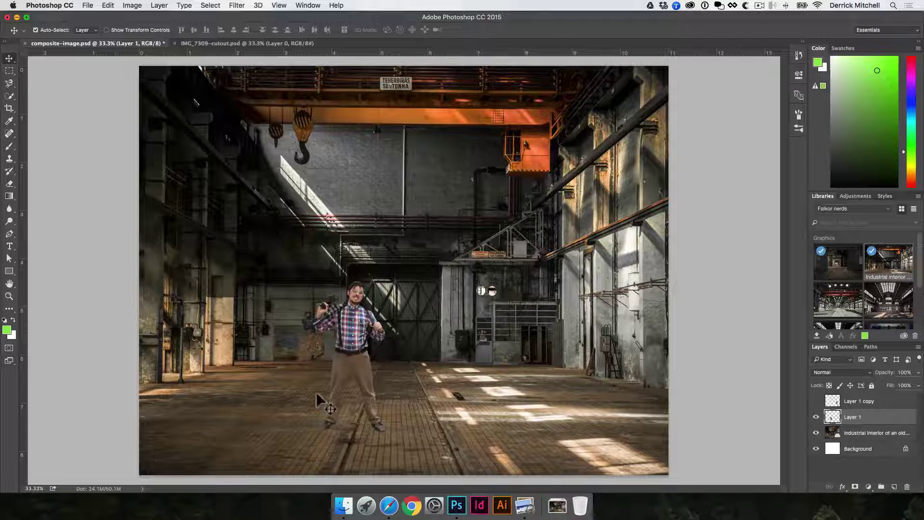
Apply Camera Raw to the factory background with exposure -0.50, contrast +18, highlights -68, shadows +61, whites +42 and blacks +8.
left_click(246, 246)
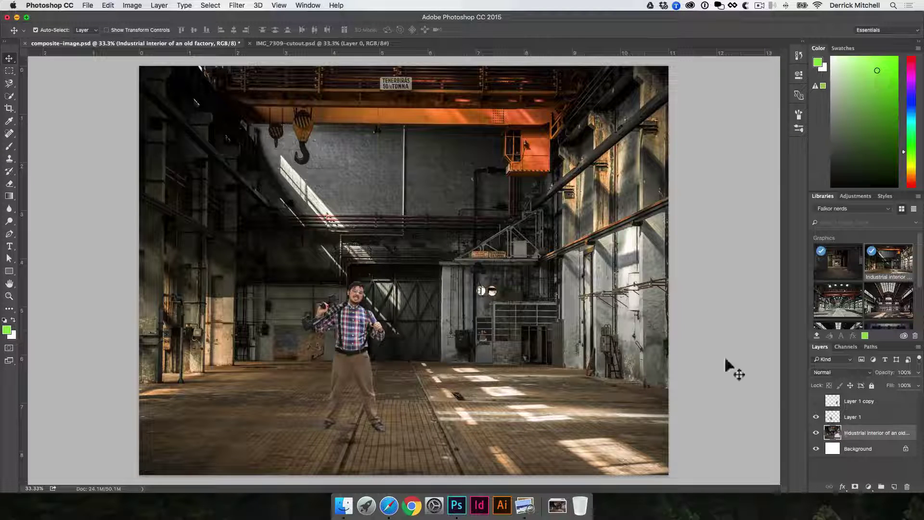
left_click(246, 5)
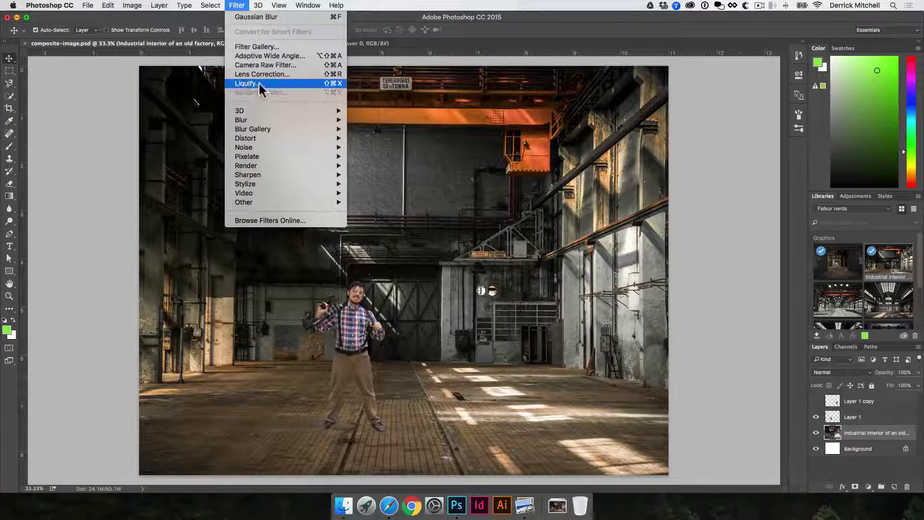
left_click(248, 64)
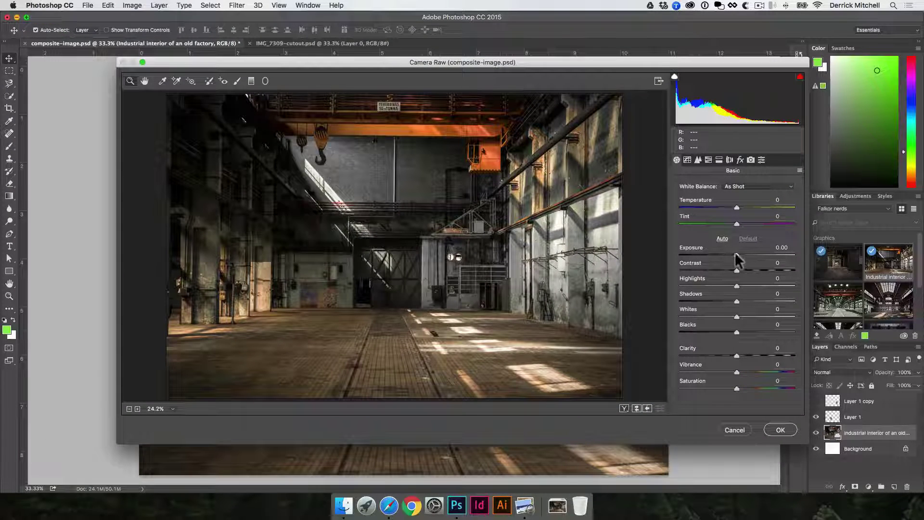
left_click_drag(736, 254, 767, 271)
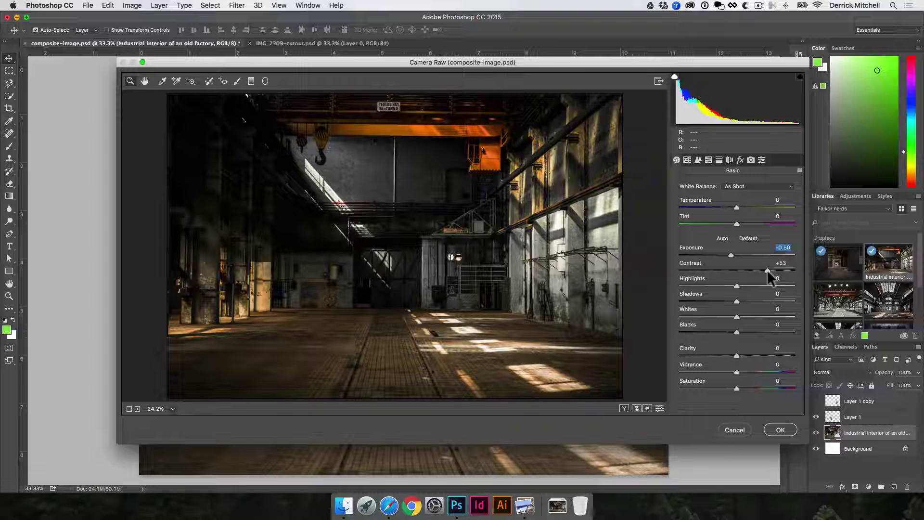
left_click_drag(767, 270, 772, 300)
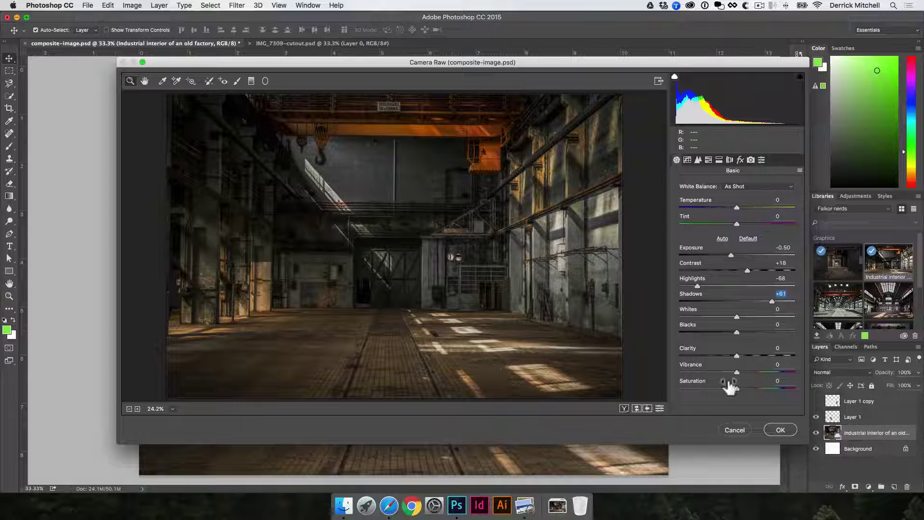
left_click_drag(737, 332, 760, 313)
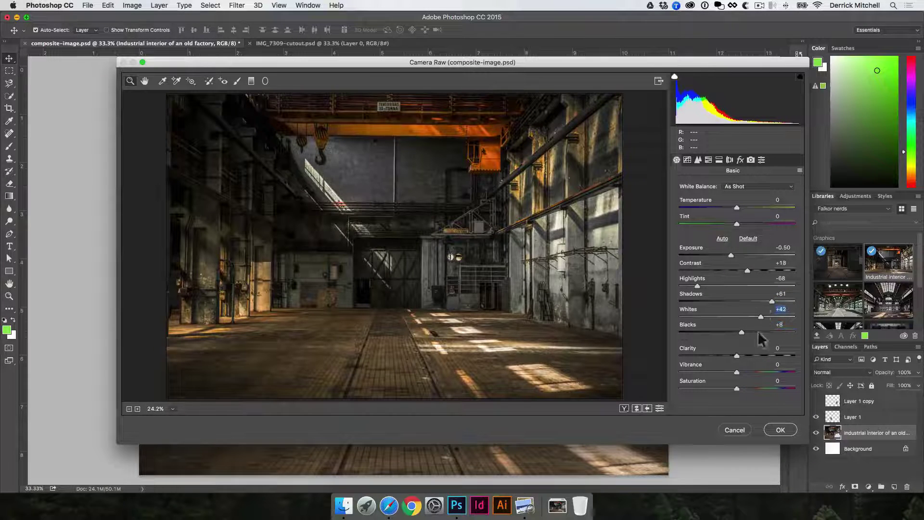
left_click(778, 428)
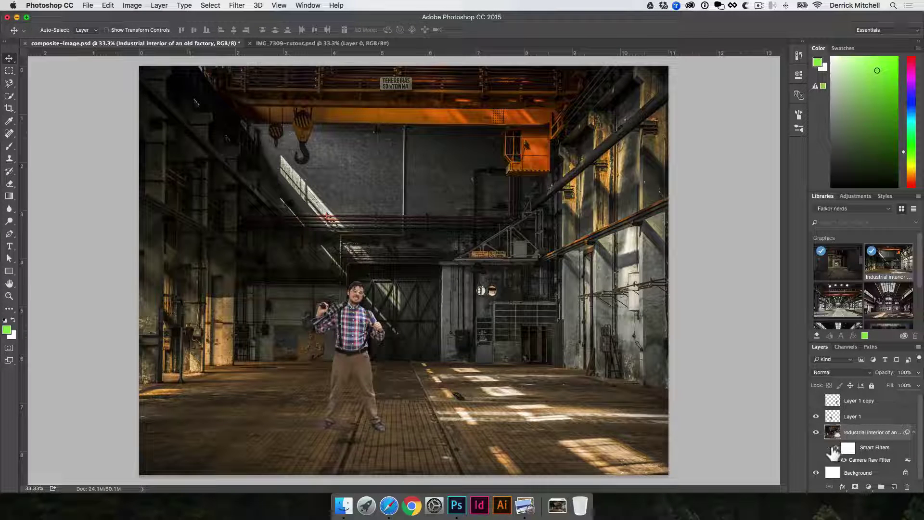
Compare the factory background with and without the Camera Raw adjustment.
key("super+z")
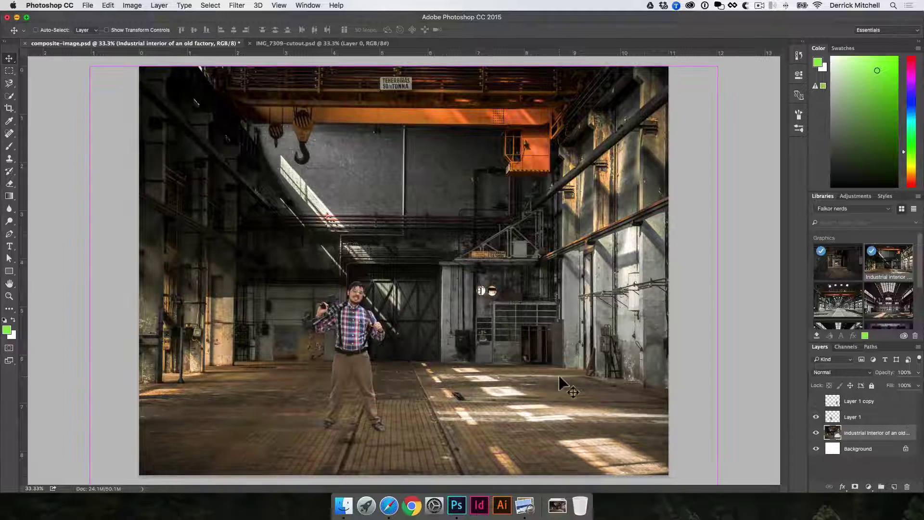
key("super+shift+z")
key("super+z")
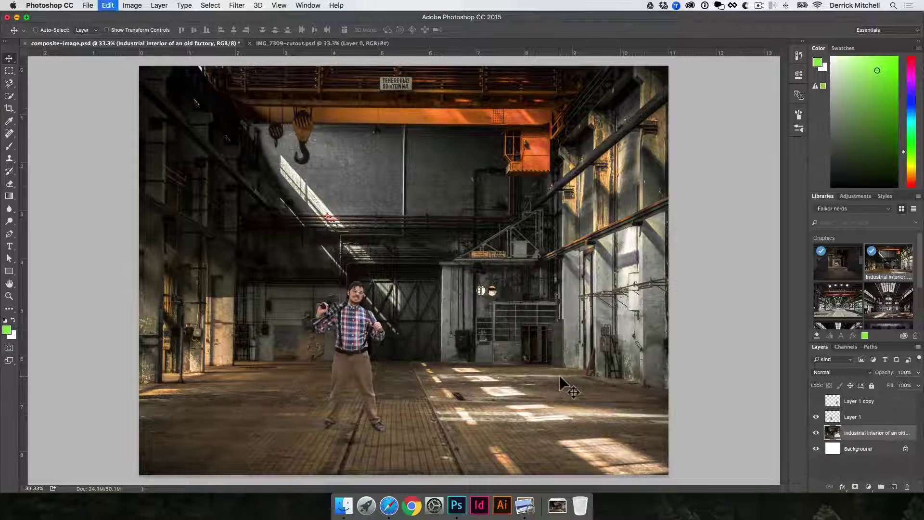
key("super+shift+z")
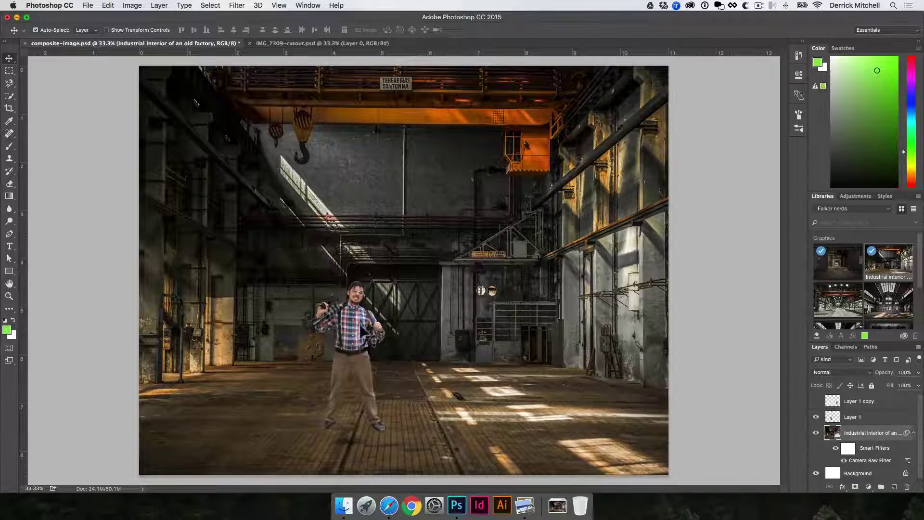
Move the man slightly left and open Camera Raw on his layer, with a 50% preview centred on him and the composite visible alongside.
left_click_drag(357, 322, 338, 320)
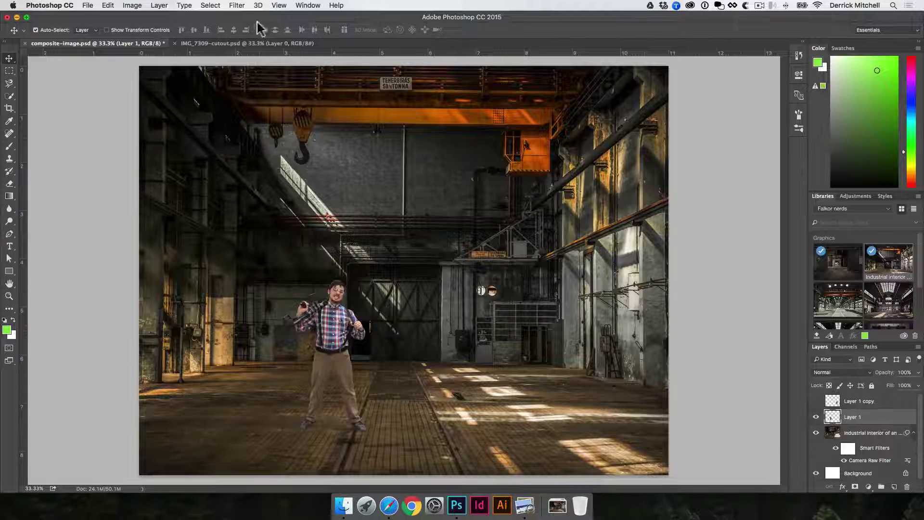
left_click(237, 5)
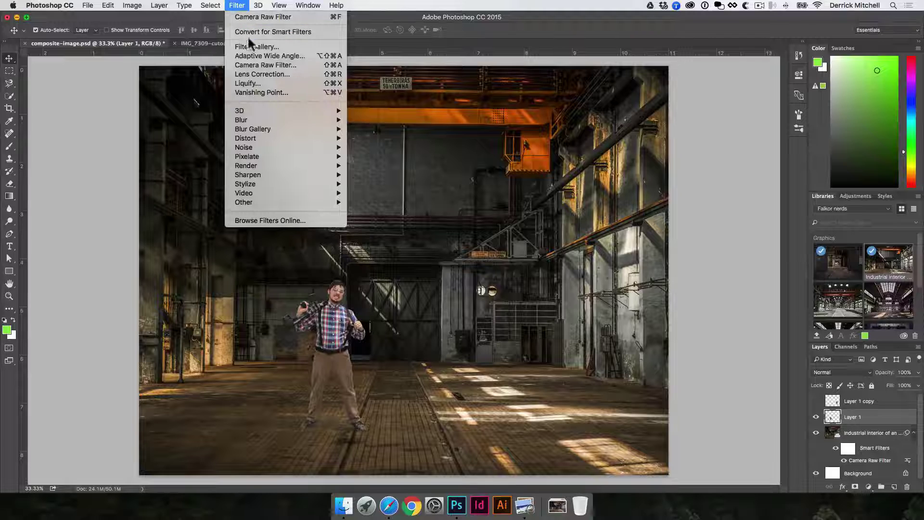
left_click(255, 65)
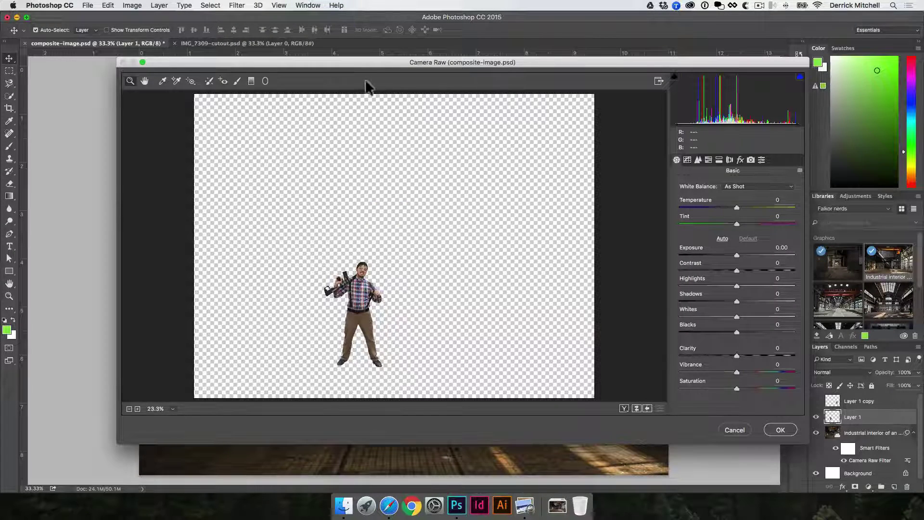
left_click_drag(356, 62, 455, 40)
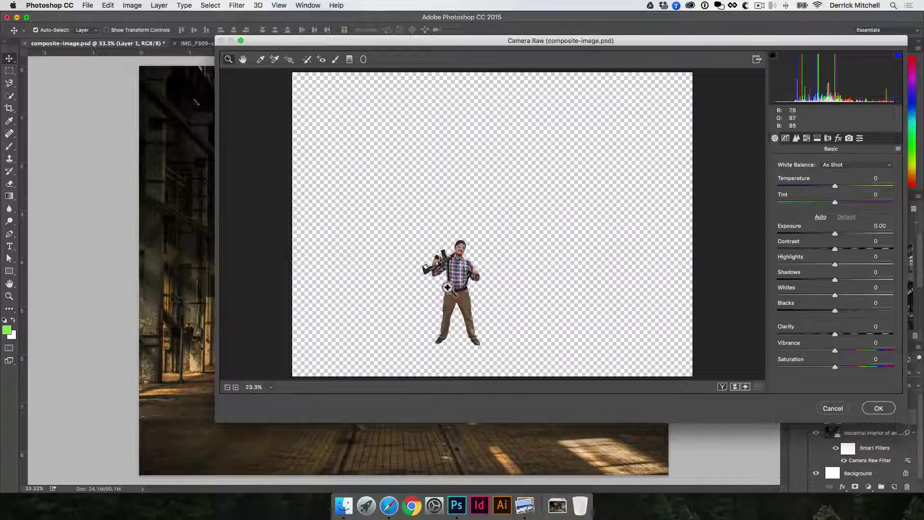
left_click(455, 311)
left_click(456, 312)
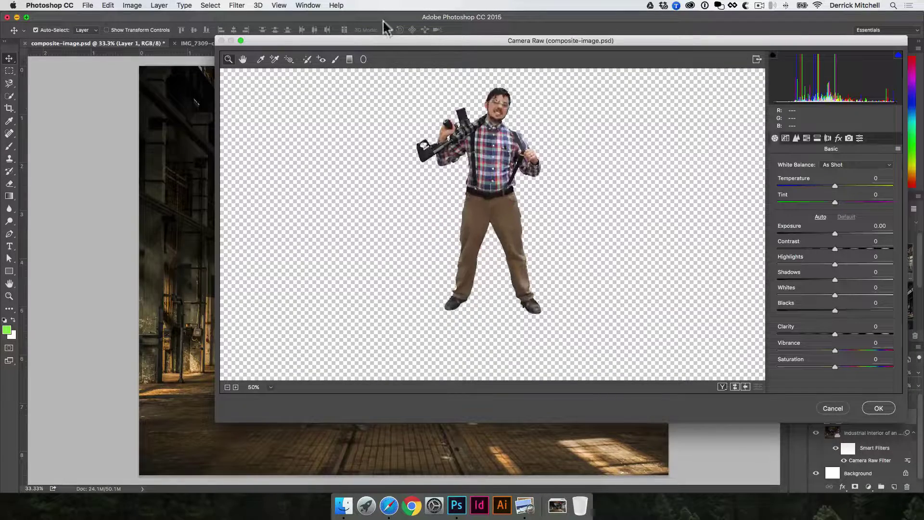
left_click_drag(215, 86, 394, 86)
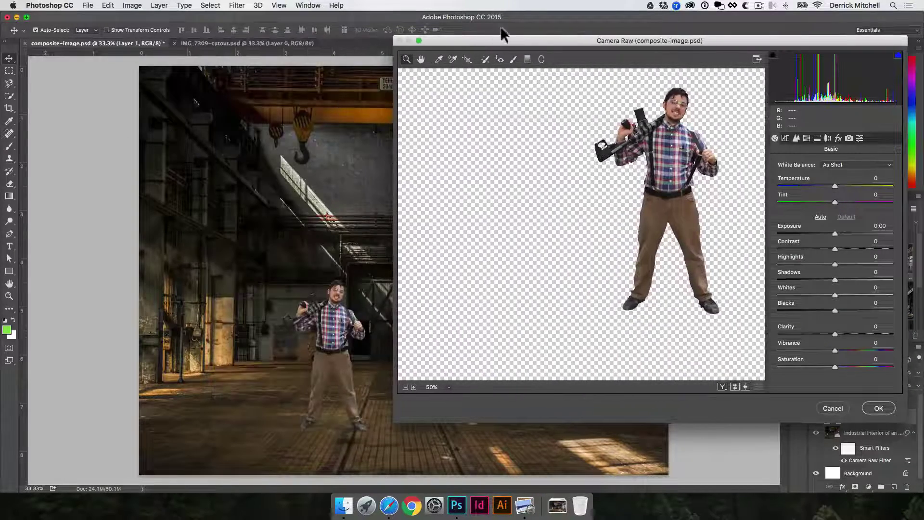
left_click_drag(501, 39, 485, 67)
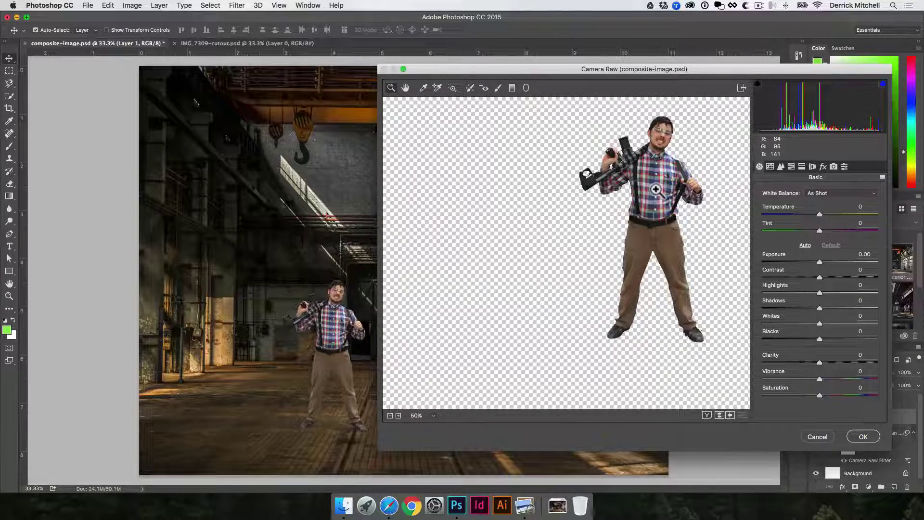
left_click_drag(656, 190, 558, 213)
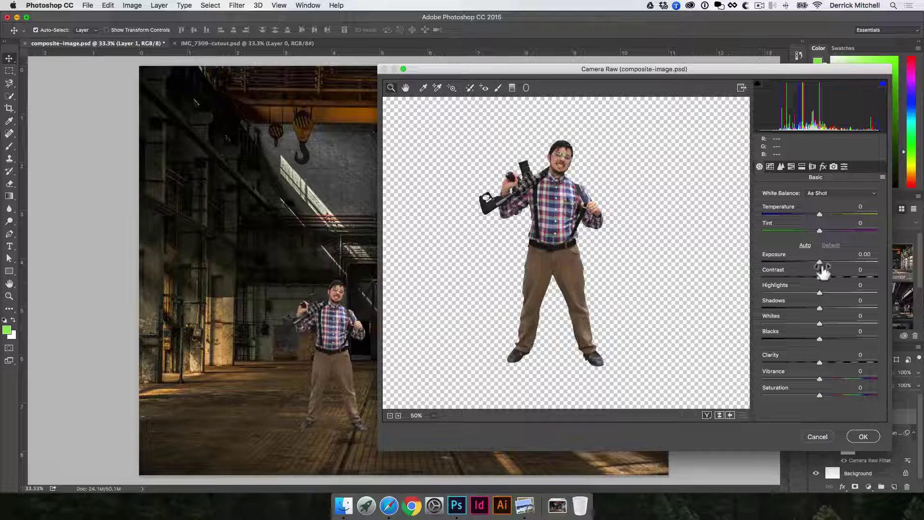
Adjust the man with exposure -0.70, contrast -12, highlights -8, shadows -7, whites -19, blacks -3, clarity +22 and vibrance -4.
left_click_drag(820, 262, 815, 292)
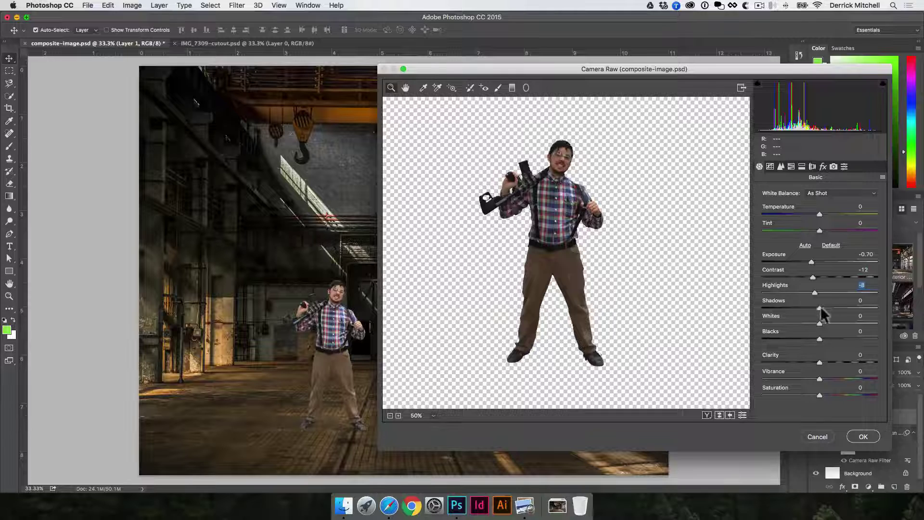
left_click_drag(820, 309, 832, 361)
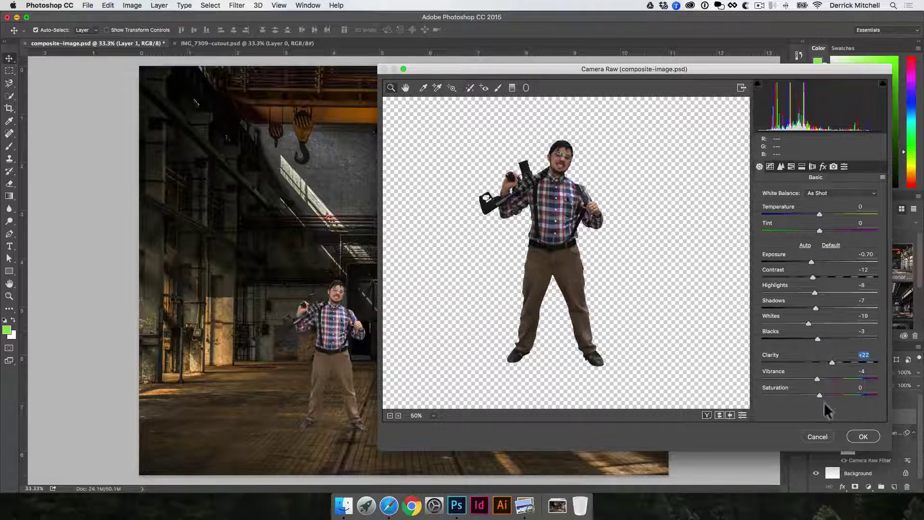
left_click(863, 436)
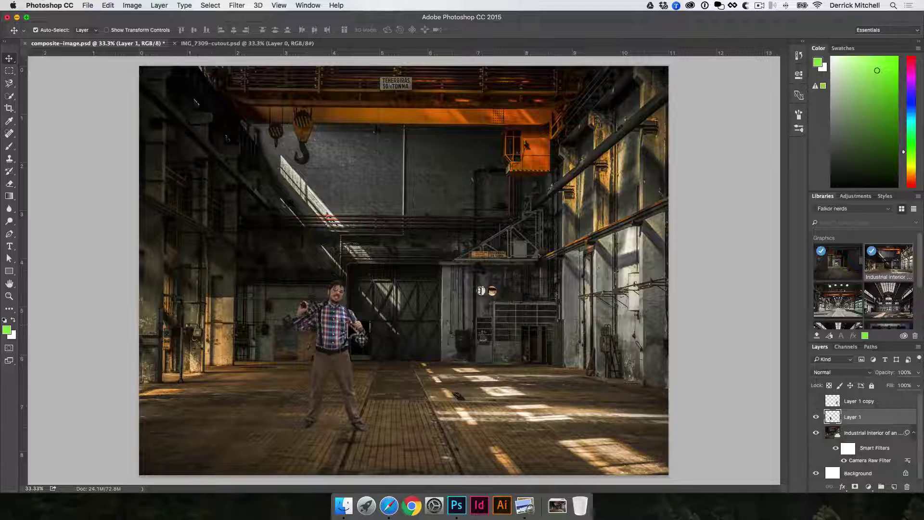
Move the man further left onto the darker floor, undo the accidental background shift, and reselect his layer.
left_click_drag(361, 339, 301, 331)
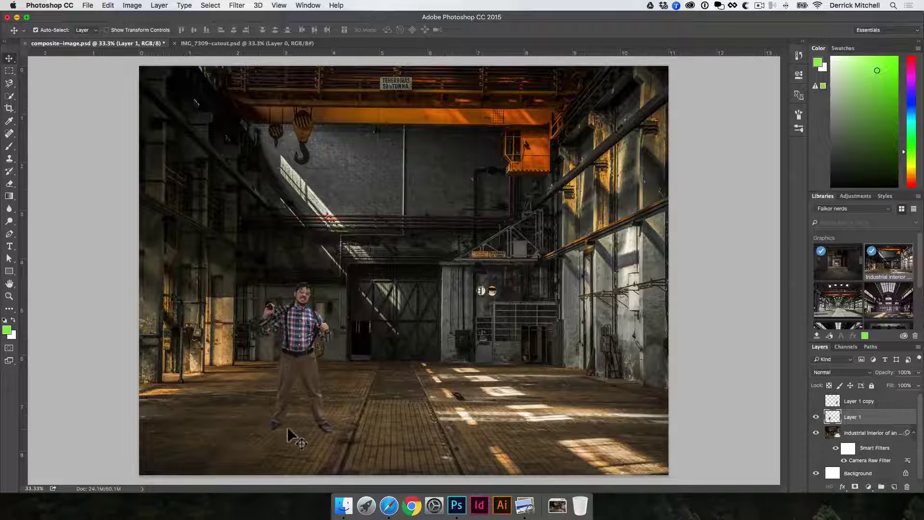
left_click_drag(304, 354, 367, 326)
key("super+z")
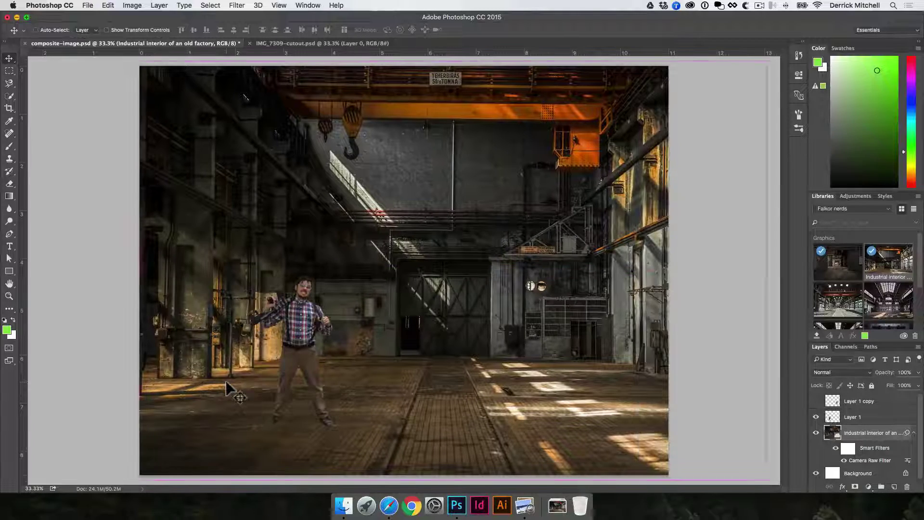
key("super+z")
key("super+z")
left_click(306, 336)
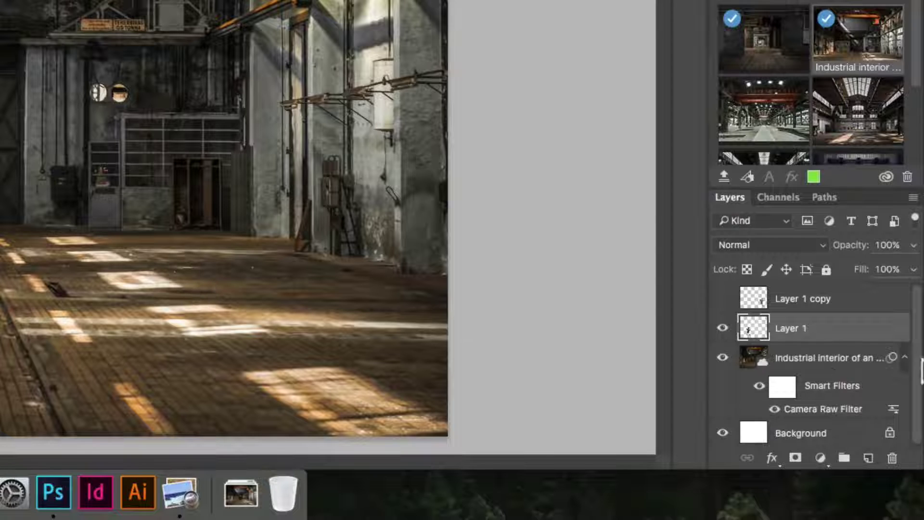
Add a new layer beneath the man and set up a soft round brush at 23 px with 1% spacing.
left_click(867, 459, "super")
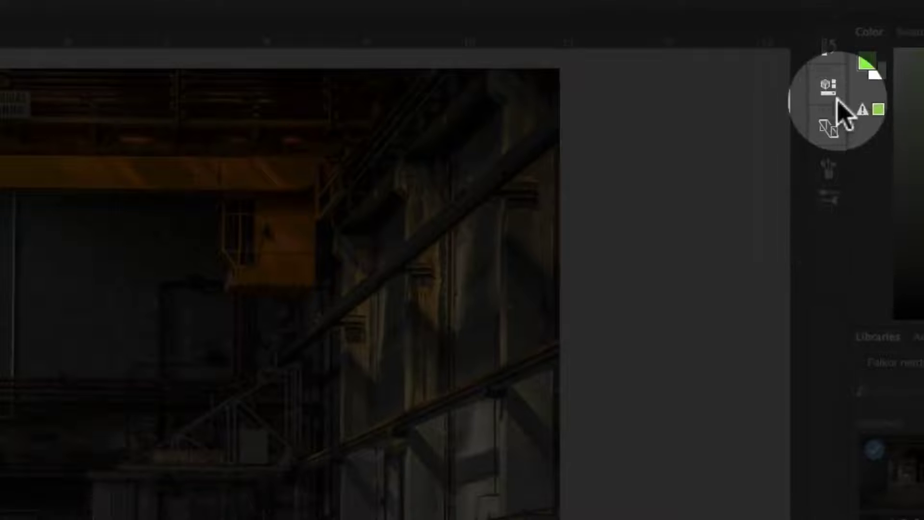
left_click(828, 169)
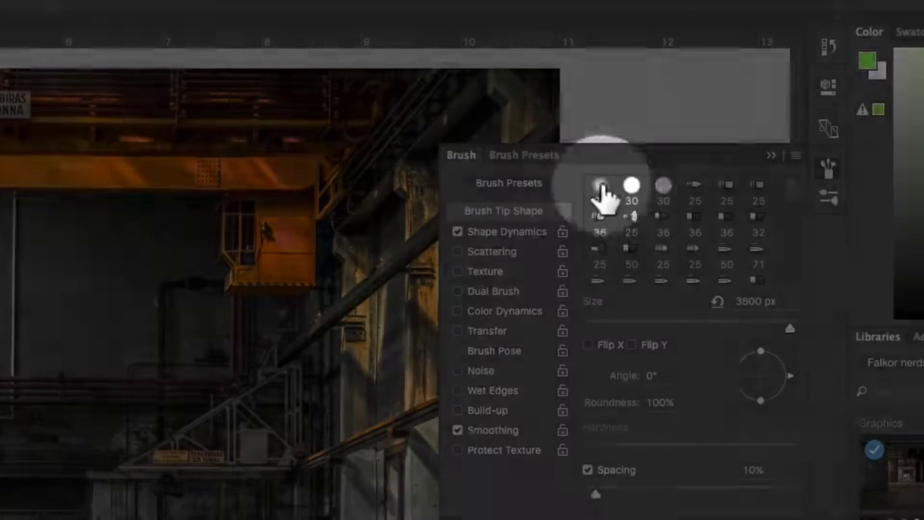
left_click(601, 188)
left_click_drag(619, 324, 591, 325)
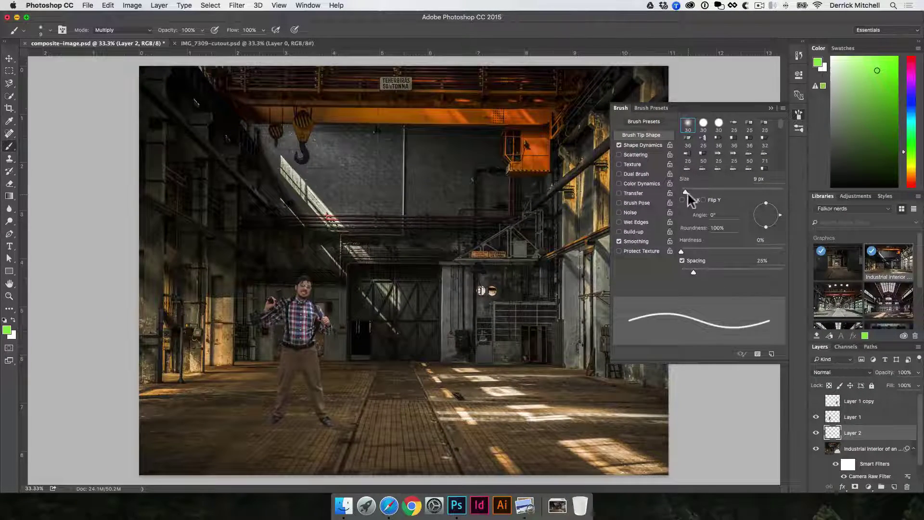
left_click_drag(687, 192, 691, 191)
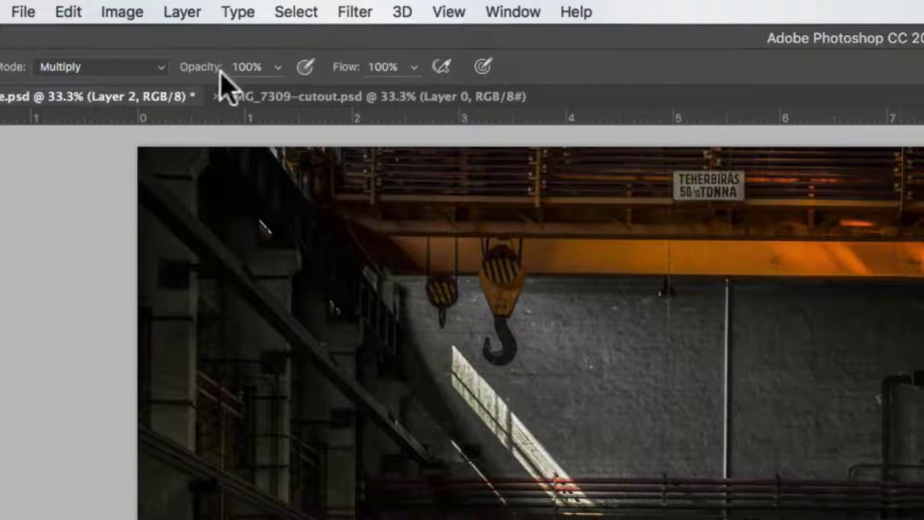
left_click_drag(206, 69, 294, 76)
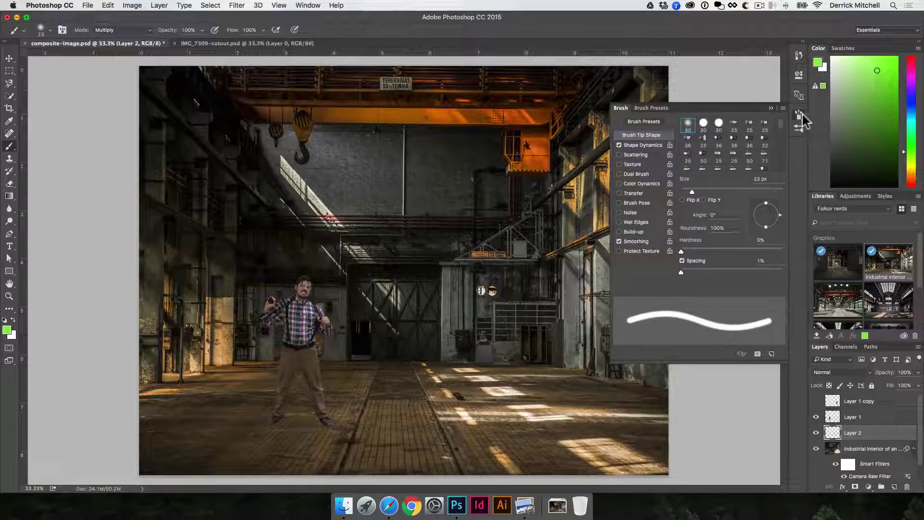
left_click(799, 114)
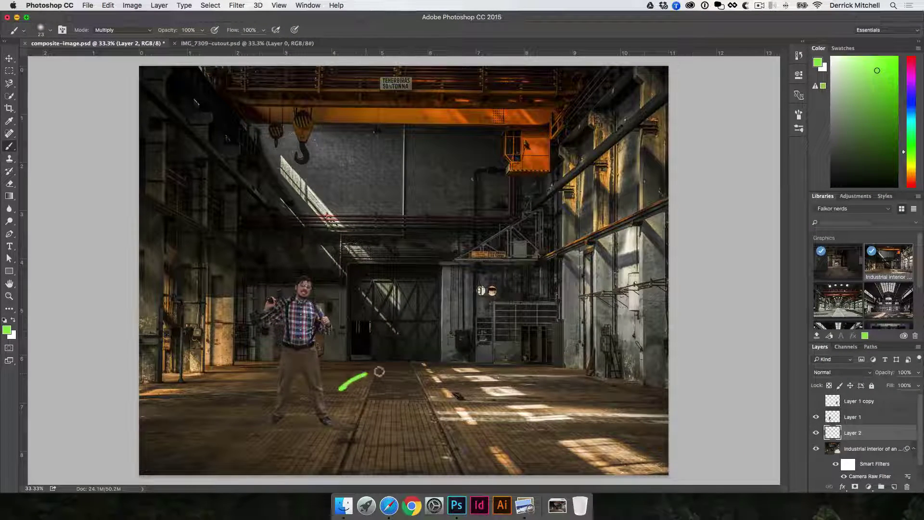
Paint a green test arrow beside the man at 100% brush opacity, and a test stroke above it at 12% opacity.
mouse_move(379, 371)
left_mouse_down()
mouse_move(435, 390)
mouse_move(408, 398)
left_mouse_up()
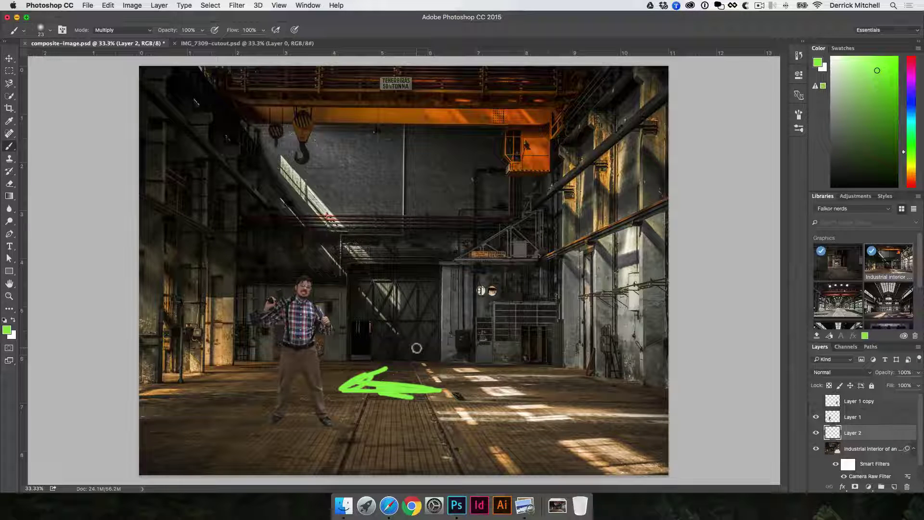
left_click_drag(169, 30, 138, 35)
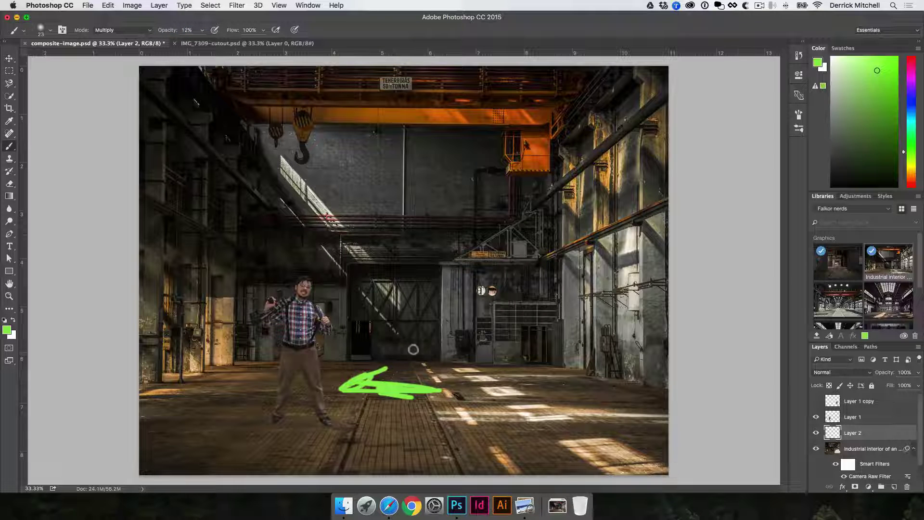
mouse_move(411, 348)
left_mouse_down()
mouse_move(378, 348)
mouse_move(436, 349)
mouse_move(394, 349)
left_mouse_up()
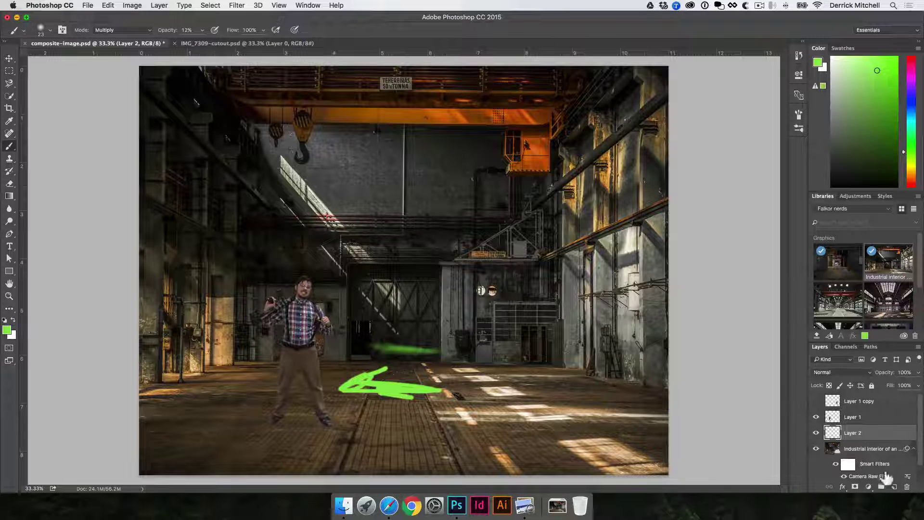
Add a new layer beneath the man and paint a soft black contact shadow around and between his shoes.
left_click(894, 487)
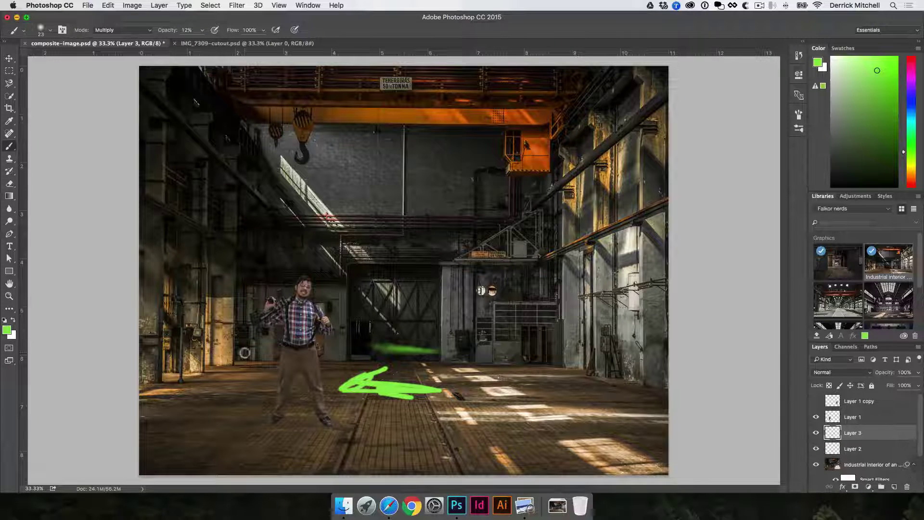
key("d")
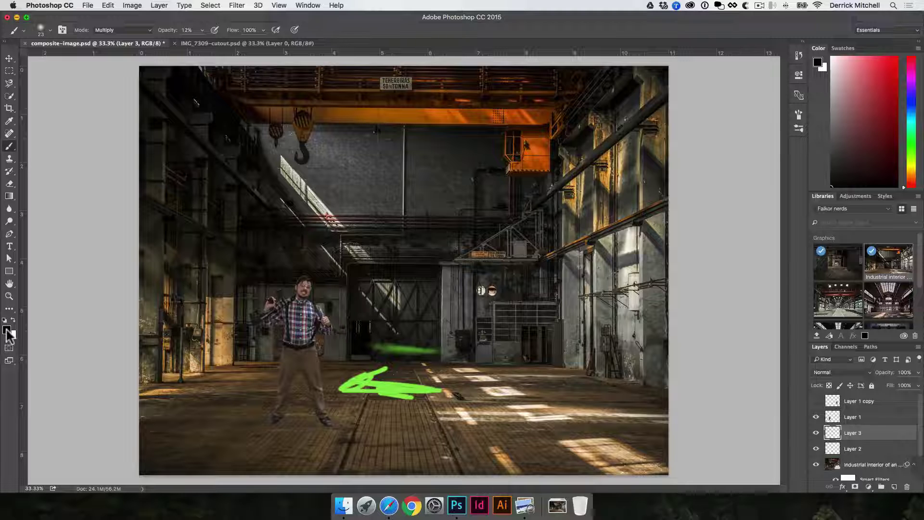
left_click(7, 331)
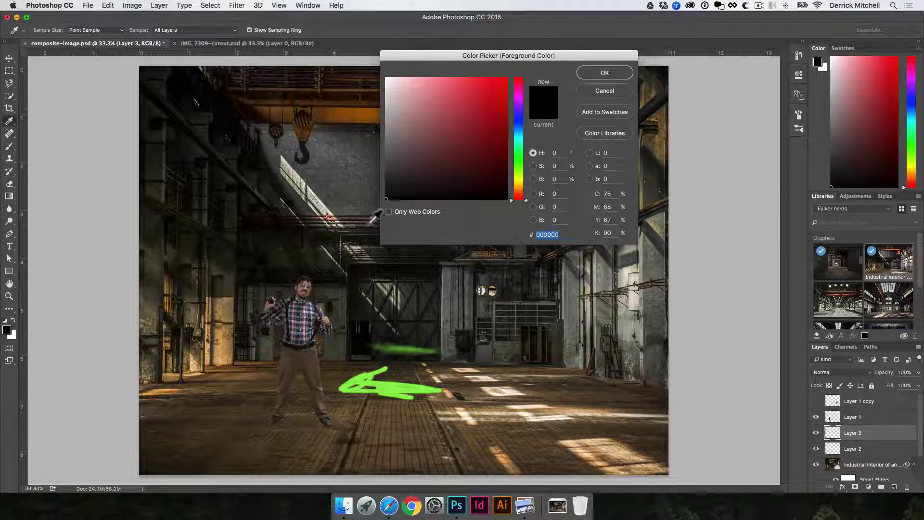
left_click(621, 73)
key("b")
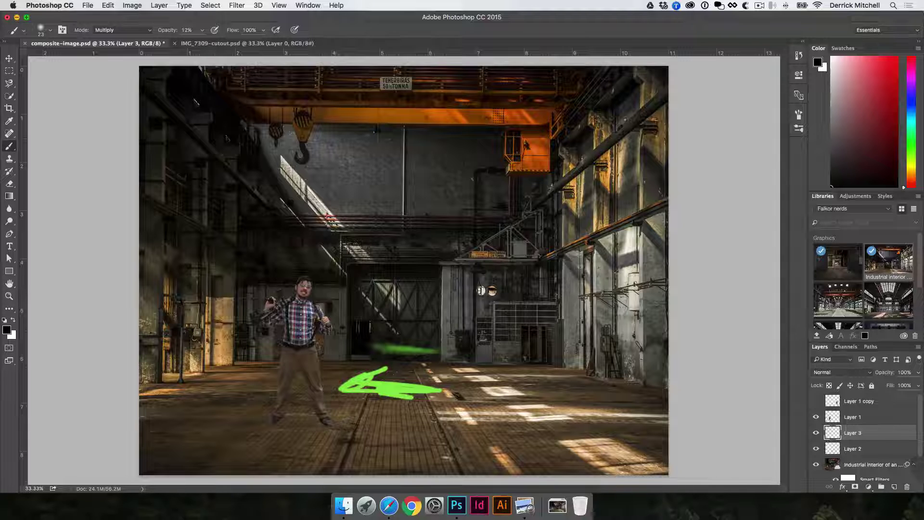
left_click(286, 410, "super")
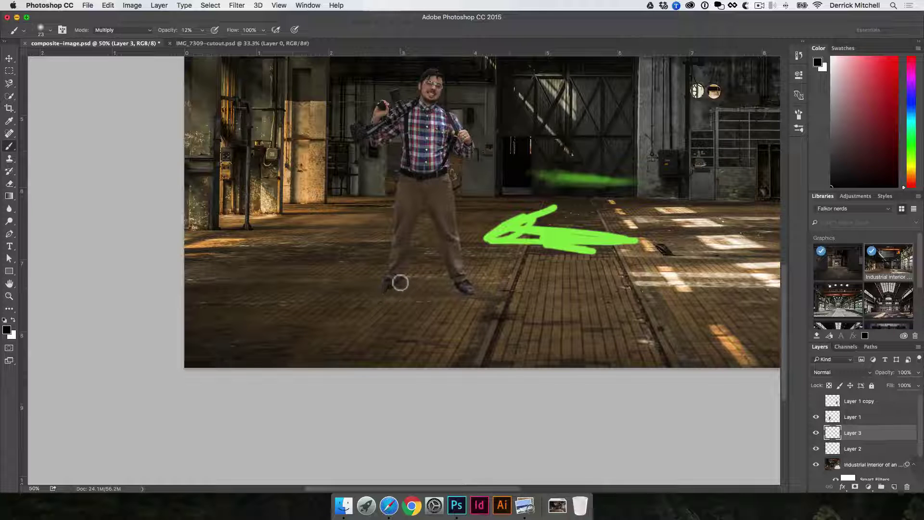
mouse_move(400, 283)
left_mouse_down()
mouse_move(418, 286)
mouse_move(397, 280)
mouse_move(424, 289)
mouse_move(395, 293)
mouse_move(417, 277)
mouse_move(448, 278)
mouse_move(388, 287)
mouse_move(460, 296)
mouse_move(467, 282)
mouse_move(488, 278)
mouse_move(470, 280)
mouse_move(525, 281)
mouse_move(468, 283)
mouse_move(480, 289)
mouse_move(476, 281)
mouse_move(471, 295)
mouse_move(484, 295)
mouse_move(475, 287)
mouse_move(494, 282)
mouse_move(458, 289)
mouse_move(472, 300)
mouse_move(452, 288)
mouse_move(464, 300)
mouse_move(413, 287)
mouse_move(379, 292)
mouse_move(465, 294)
mouse_move(447, 284)
mouse_move(471, 297)
left_mouse_up()
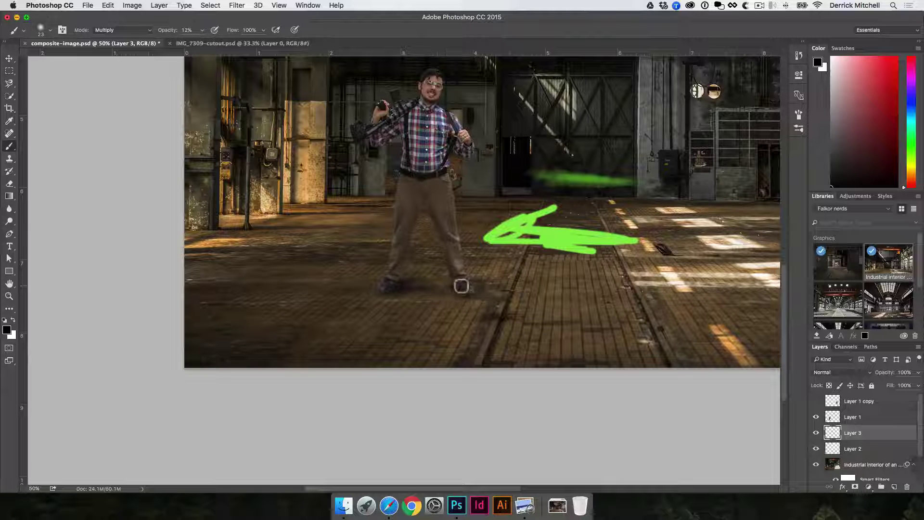
Duplicate the man's layer and select the original beneath the copy as the base for a cast shadow.
key("v")
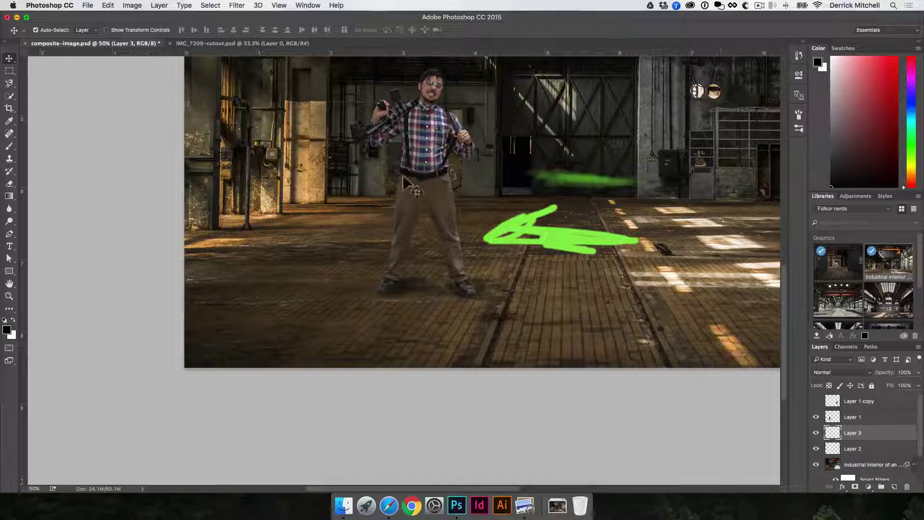
left_click(435, 160)
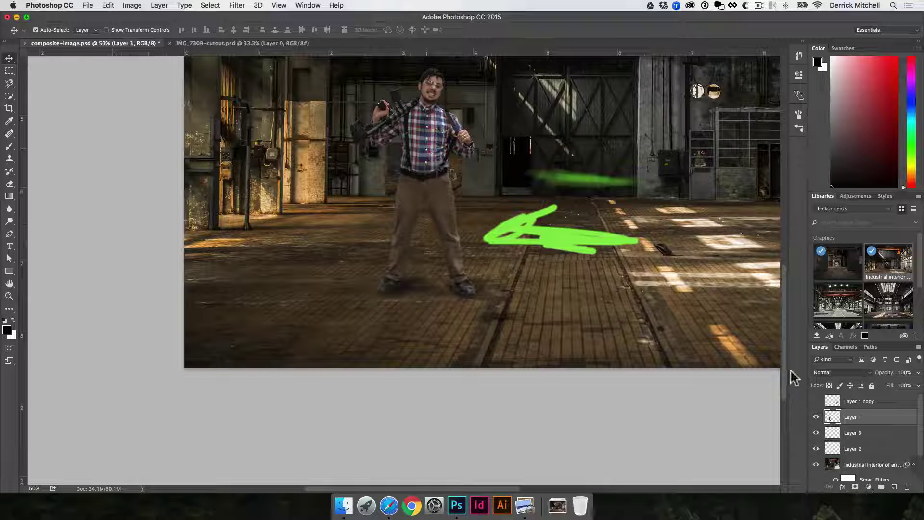
key("super+j")
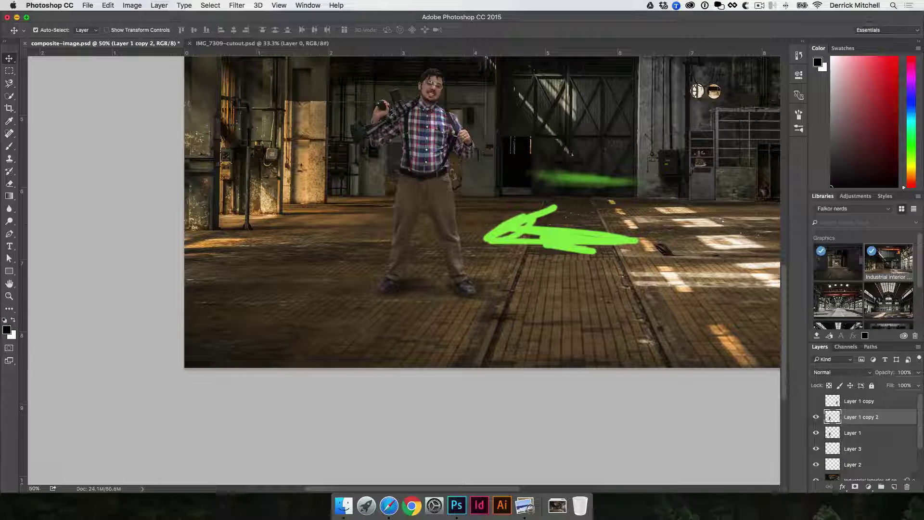
left_click(848, 433)
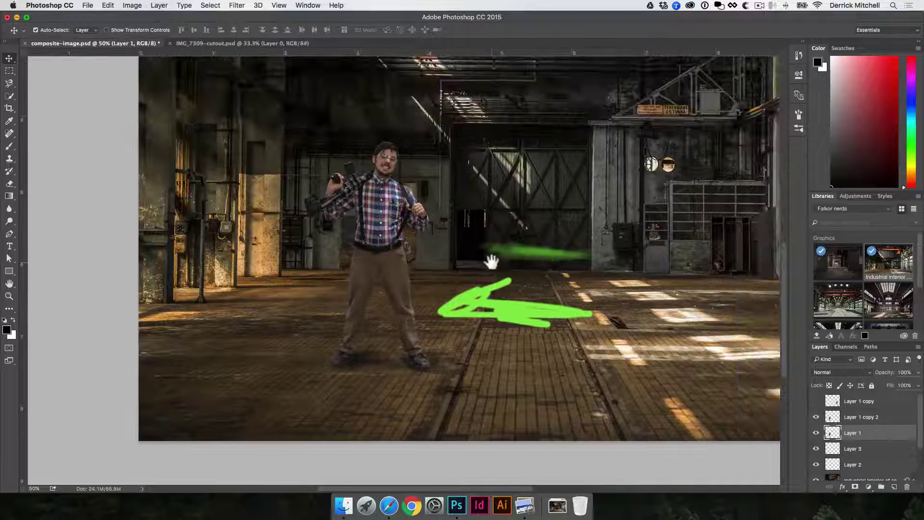
Flatten and skew the lower man layer along the floor to about 28% height and -73° horizontal skew, keeping the feet in place.
key("super+t")
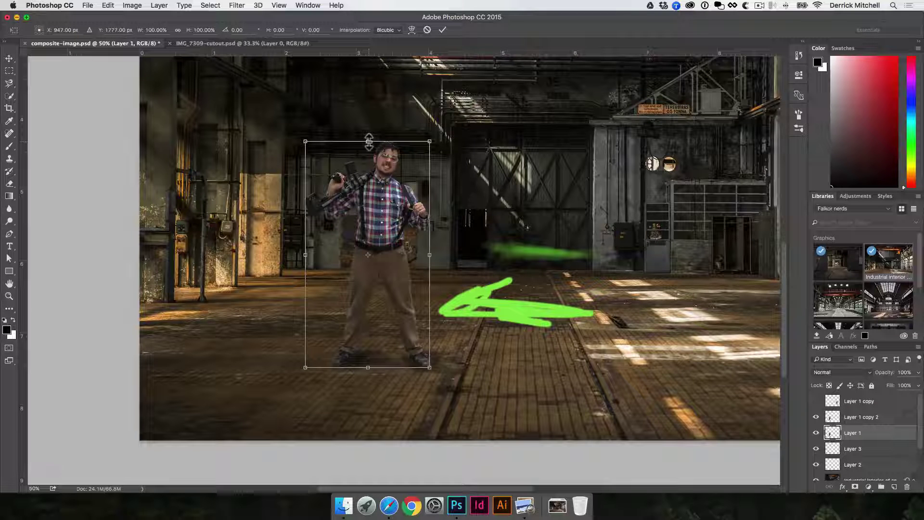
left_click_drag(369, 141, 570, 306)
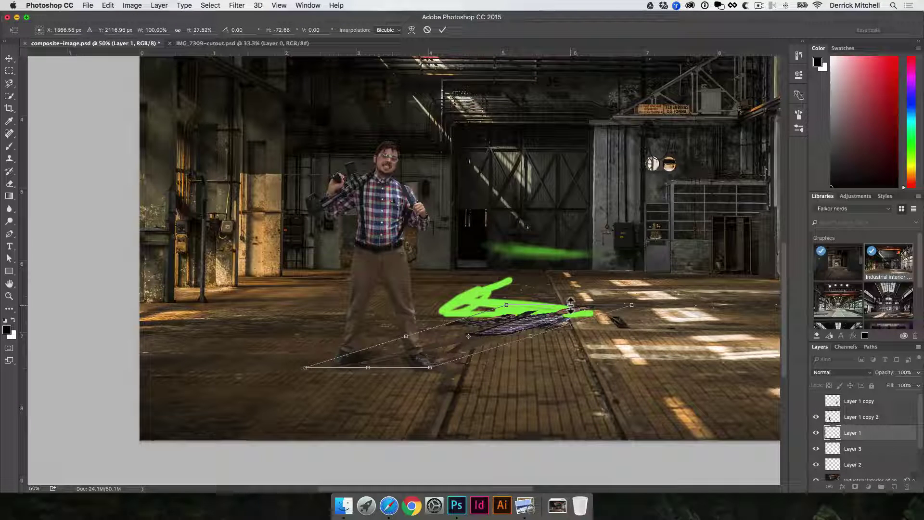
key("Return")
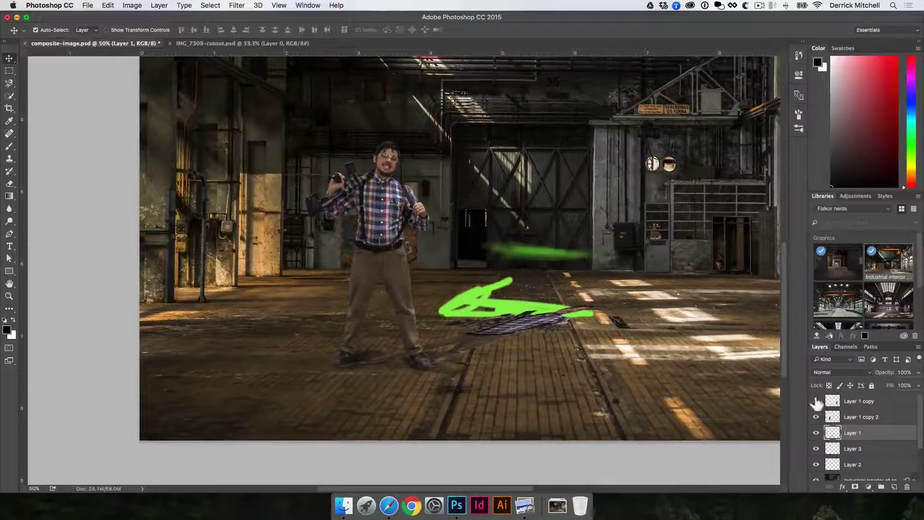
Lock the flattened figure's transparent pixels and fill the figure with black.
left_click(829, 386)
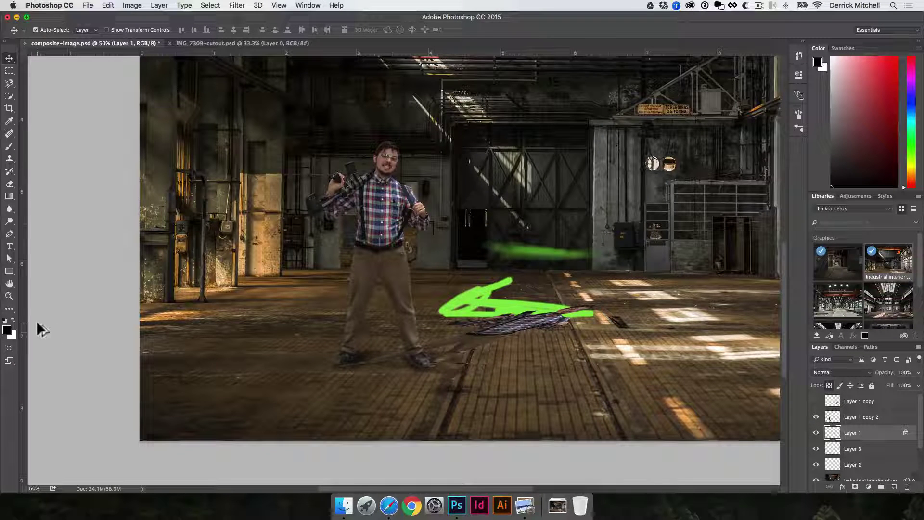
key("alt+BackSpace")
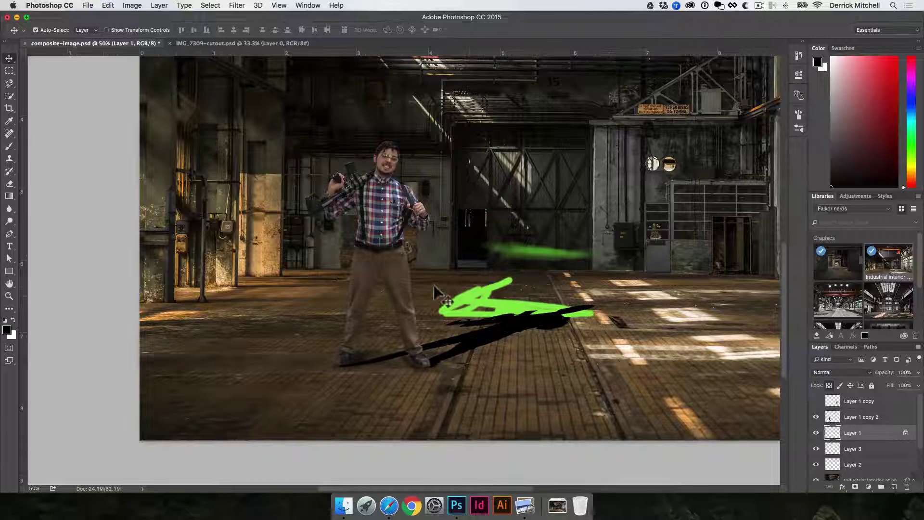
Unlock the layer's transparency, fill the entire layer with black, and undo that fill.
left_click(829, 386)
key("alt+BackSpace")
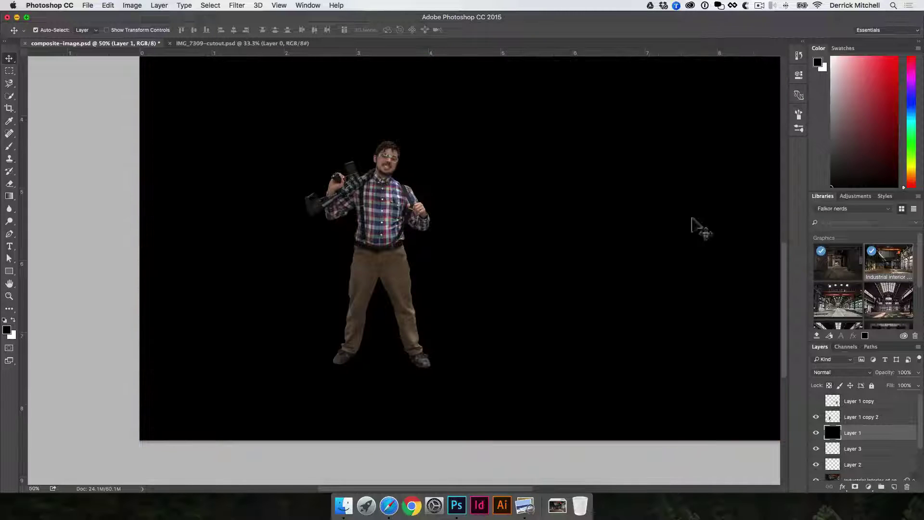
key("ctrl+z")
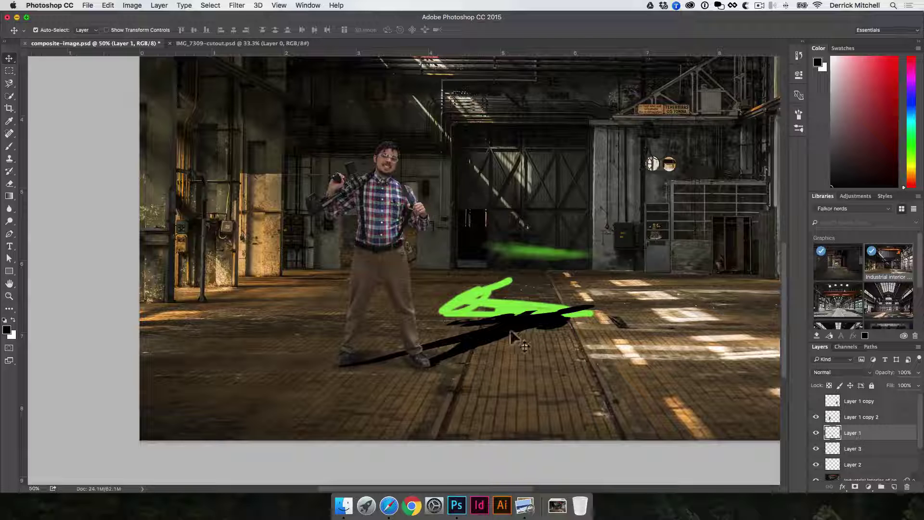
Delete the layer holding the green test arrow and stroke.
left_click(491, 308)
mouse_move(491, 308)
left_mouse_down()
mouse_move(481, 263)
mouse_move(529, 224)
left_mouse_up()
left_click(530, 224)
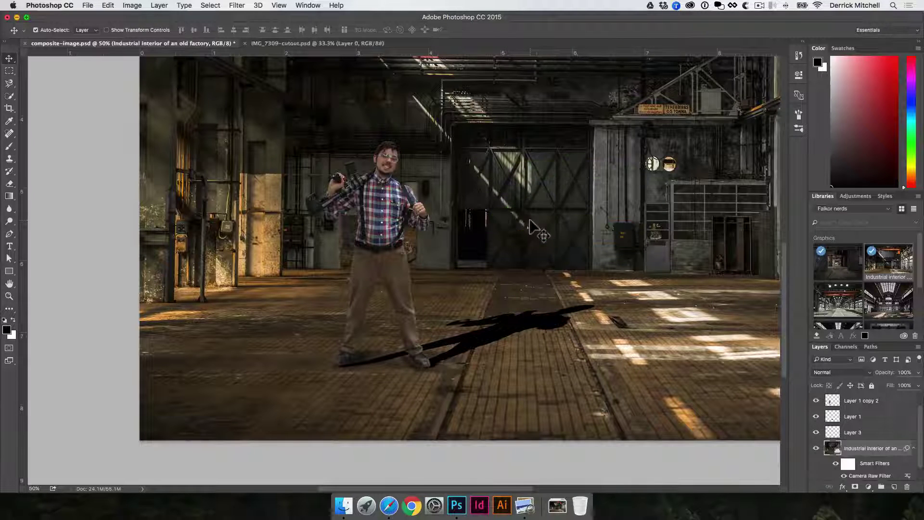
Set the black cast shadow layer to 49% opacity and the Multiply blend mode.
left_click(515, 321)
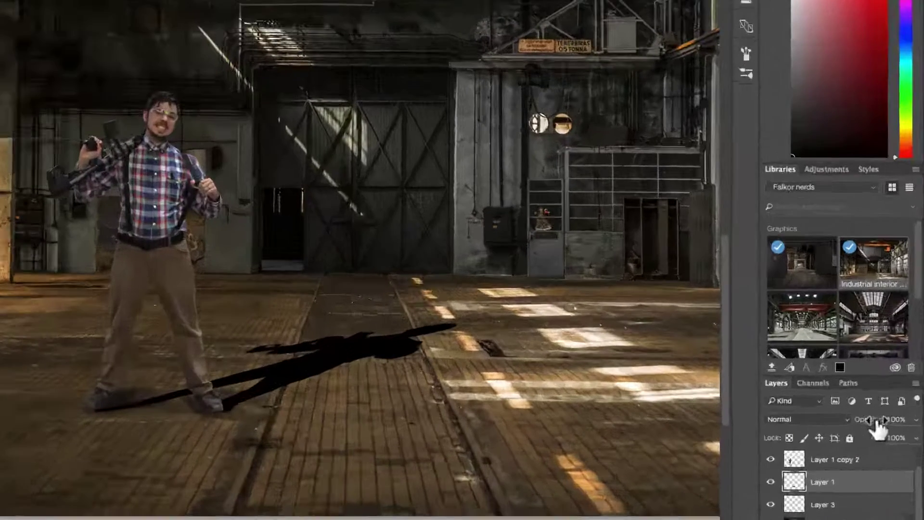
left_click_drag(889, 373, 869, 376)
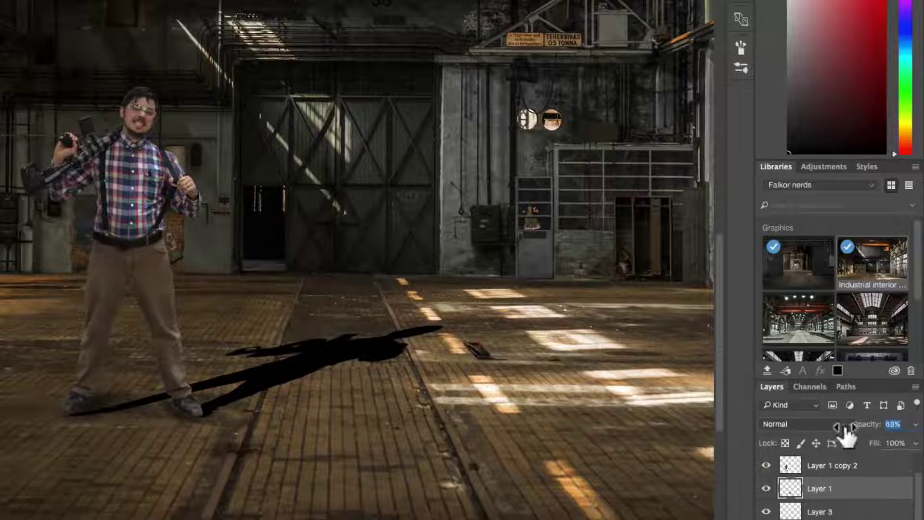
left_click_drag(846, 430, 838, 425)
left_click(840, 425)
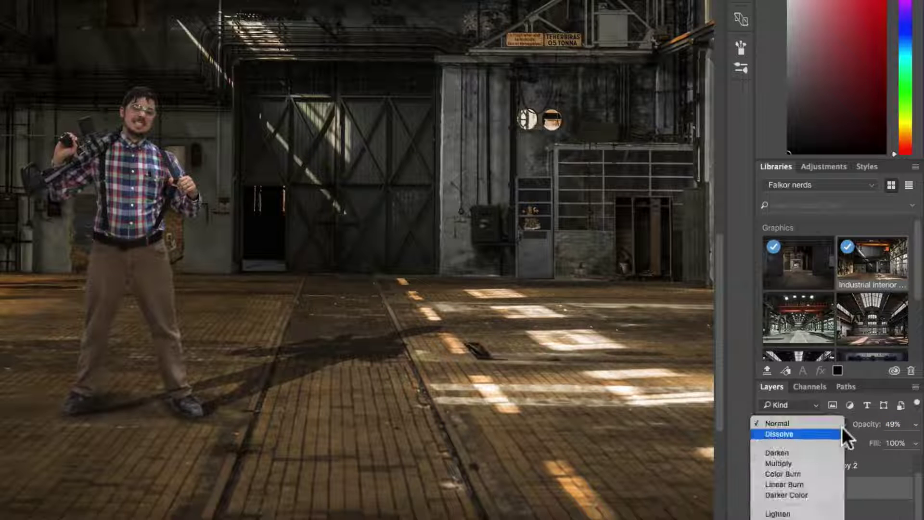
left_click(812, 462)
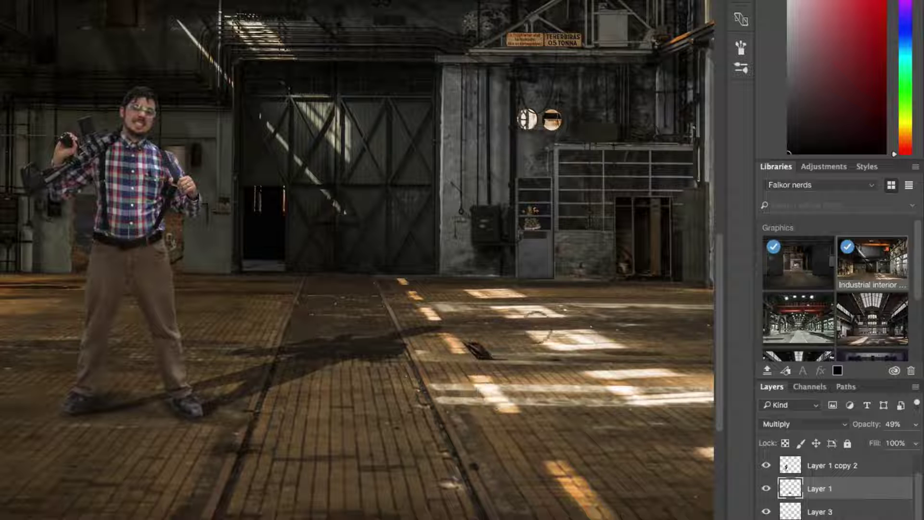
key("b")
key("bracketright")
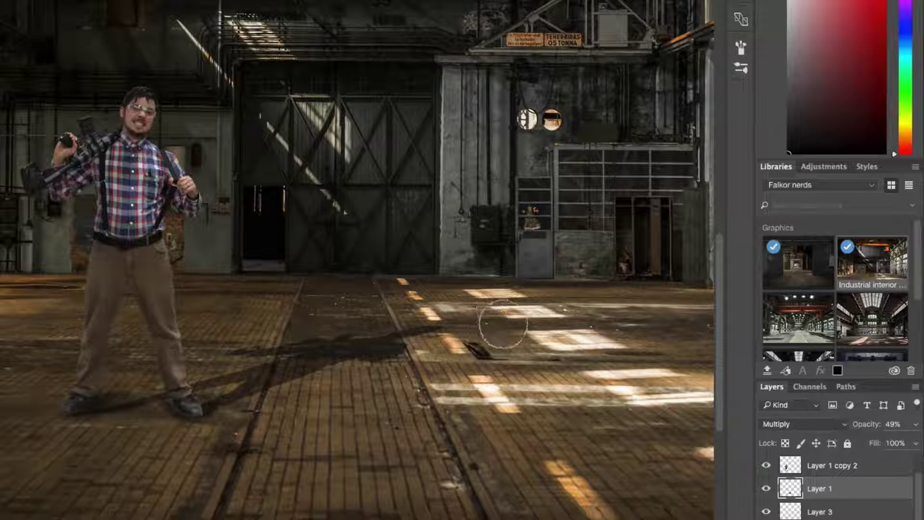
mouse_move(481, 323)
left_mouse_down()
mouse_move(336, 324)
mouse_move(405, 352)
left_mouse_up()
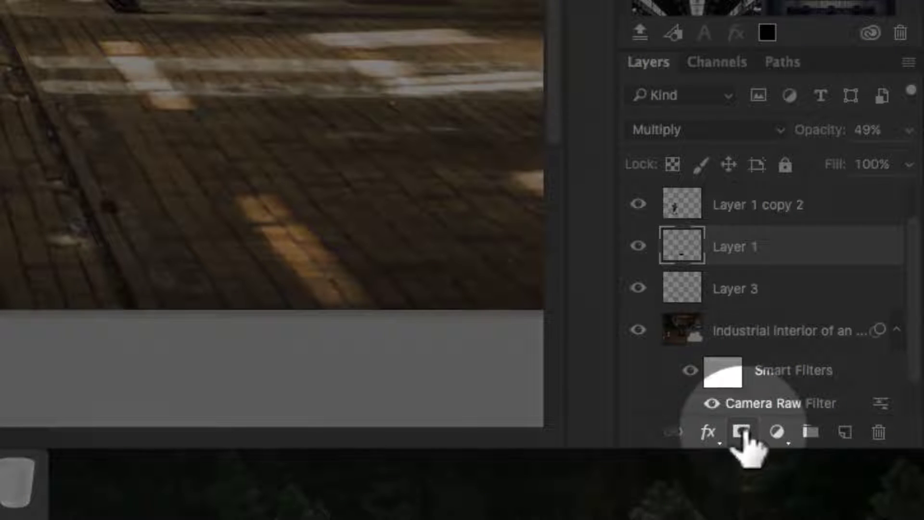
Add a layer mask with a gradient that fades out the cast shadow's far end, and compare the mask off and on.
left_click(742, 429)
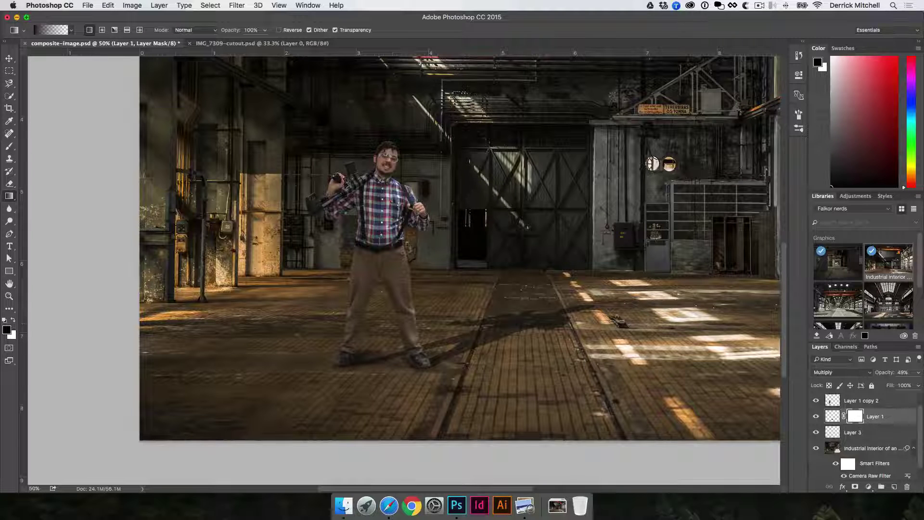
left_click_drag(590, 309, 460, 356)
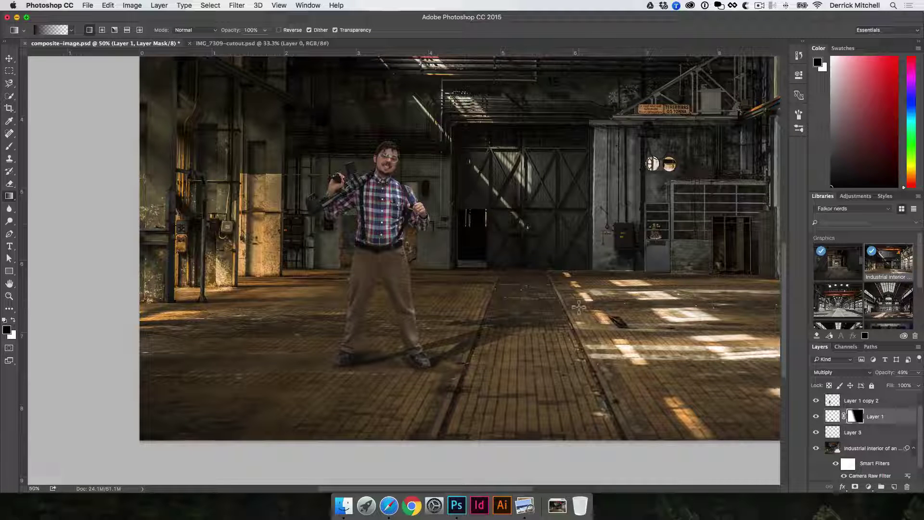
left_click(856, 416, "shift")
left_click(855, 416, "shift")
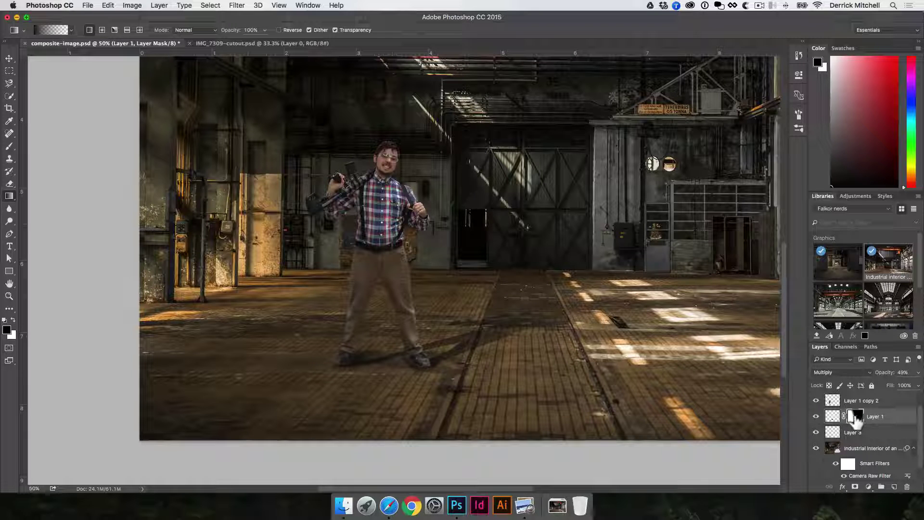
left_click(855, 417, "shift")
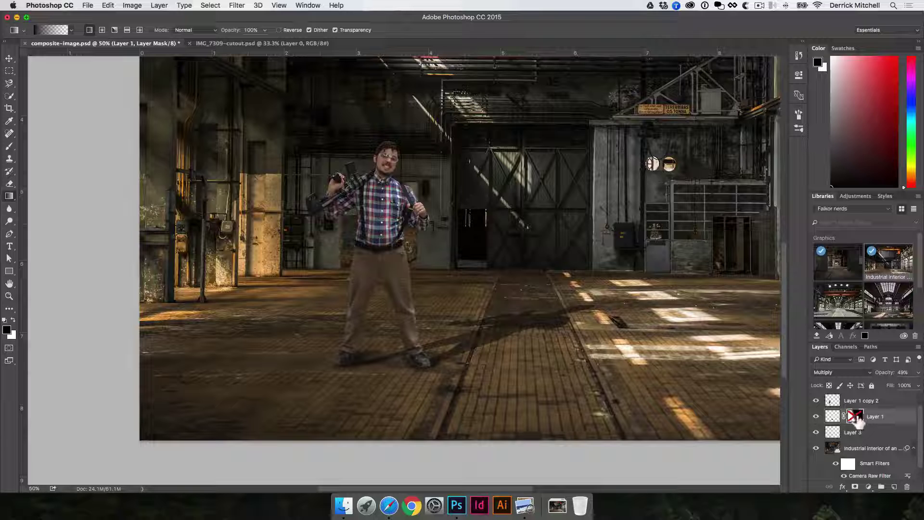
left_click(856, 416, "shift")
left_click(856, 417, "shift")
left_click(856, 417, "shift")
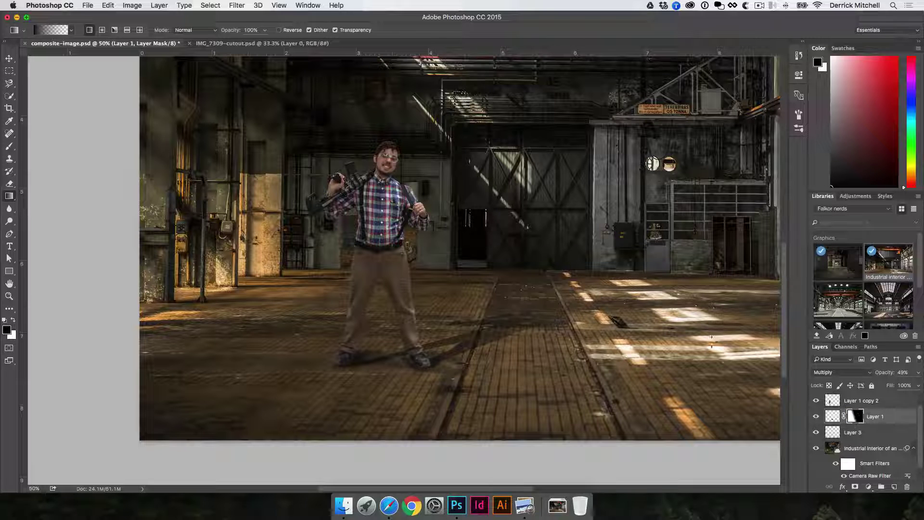
Try different input and output Levels settings on the man's top layer.
key("v")
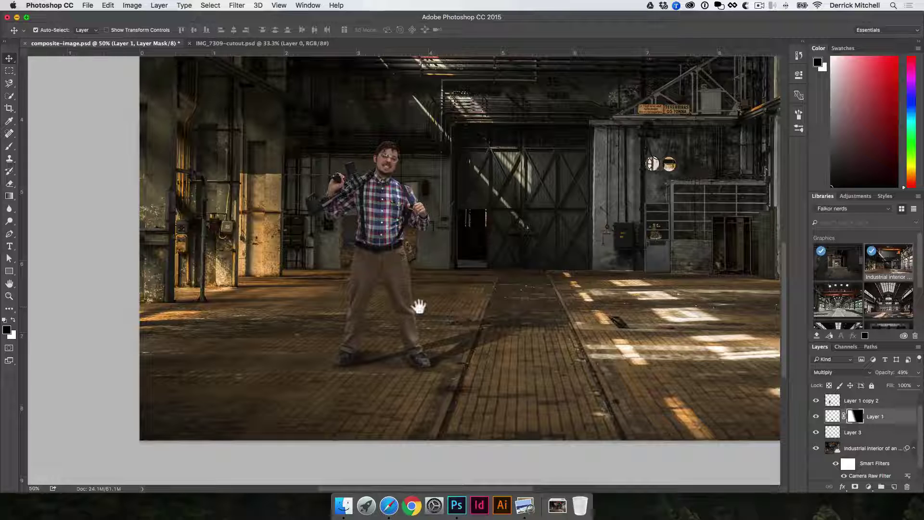
key("super+minus")
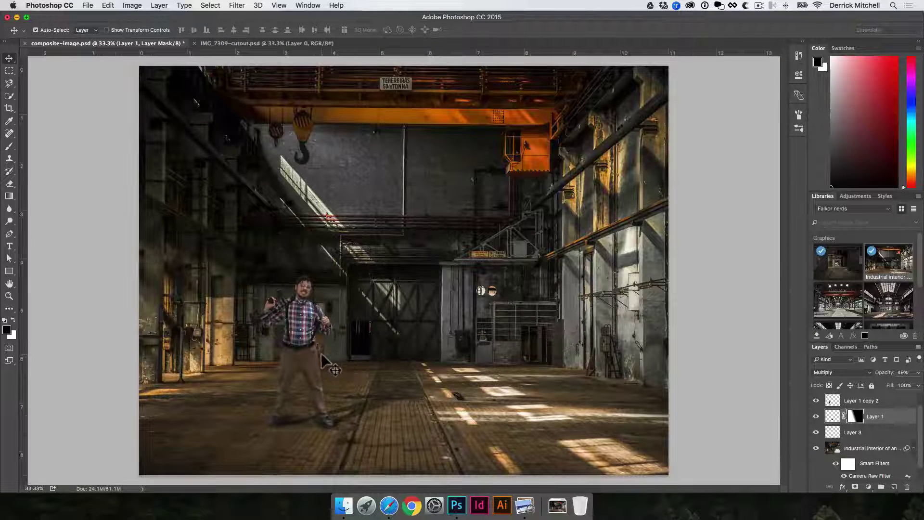
left_click(303, 333)
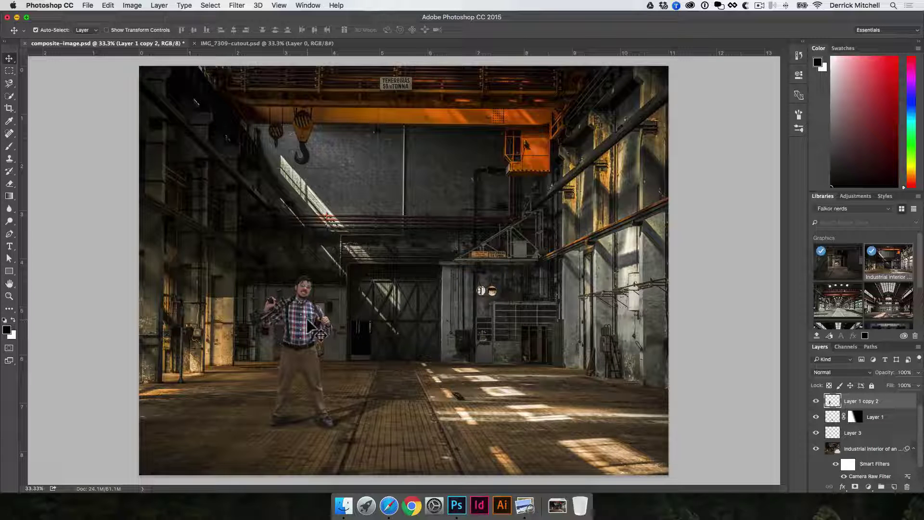
key("super+l")
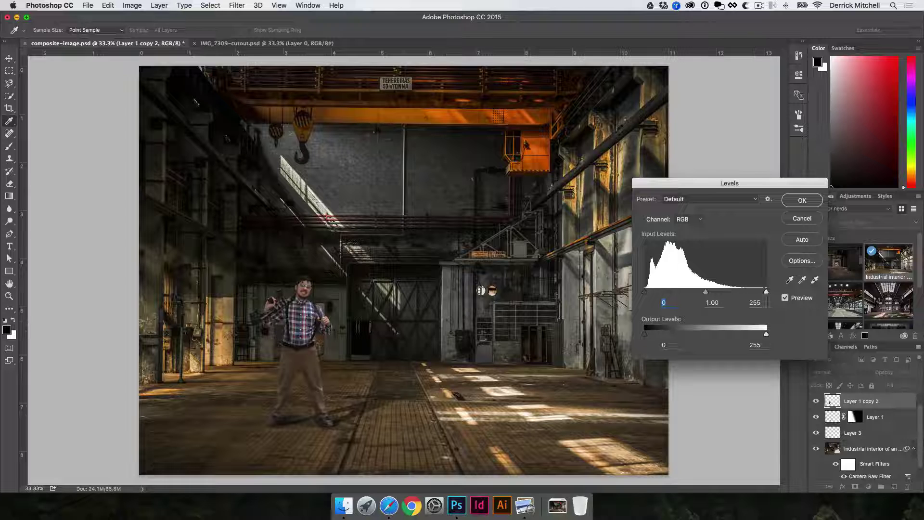
mouse_move(766, 291)
left_mouse_down()
mouse_move(747, 293)
mouse_move(770, 290)
left_mouse_up()
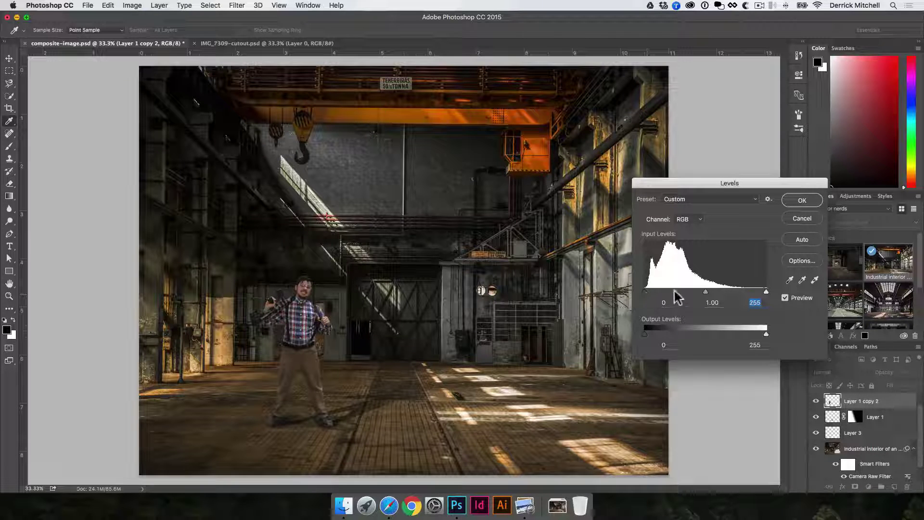
mouse_move(645, 291)
left_mouse_down()
mouse_move(669, 290)
mouse_move(640, 293)
left_mouse_up()
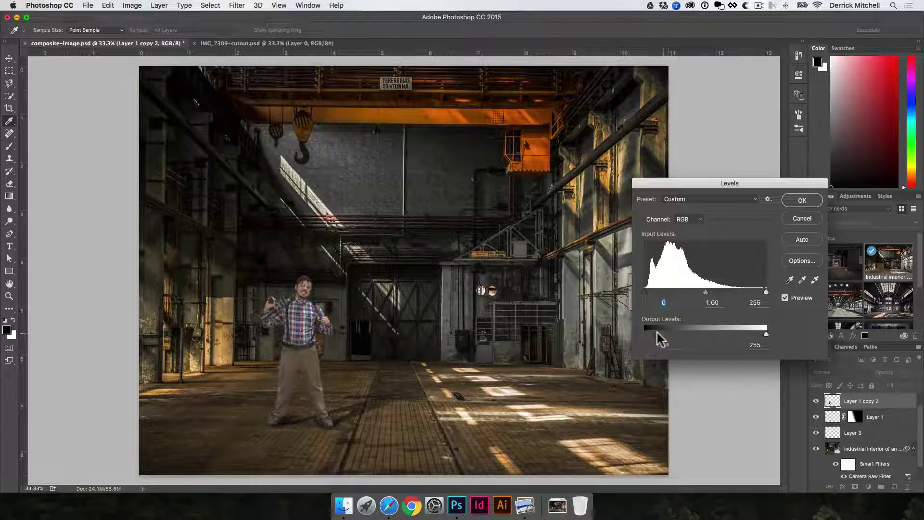
left_click_drag(657, 333, 642, 333)
mouse_move(767, 333)
left_mouse_down()
mouse_move(749, 333)
mouse_move(769, 333)
left_mouse_up()
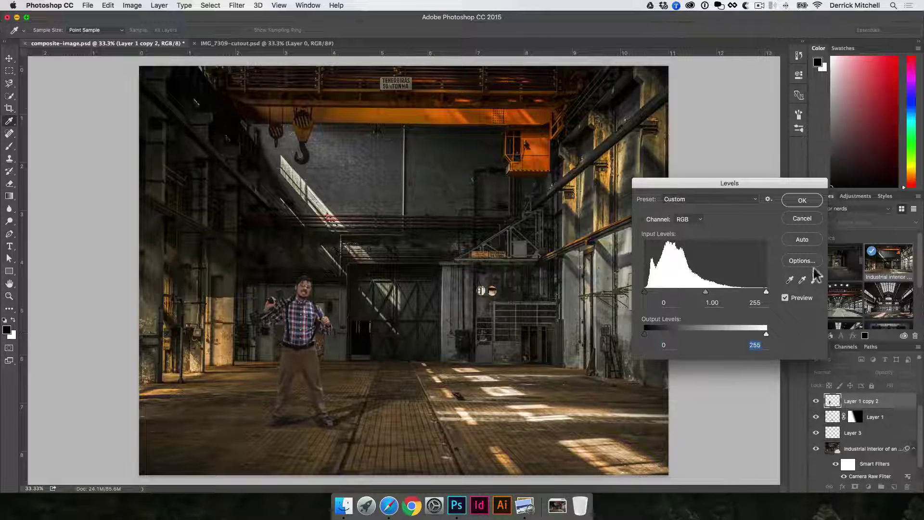
left_click(801, 218)
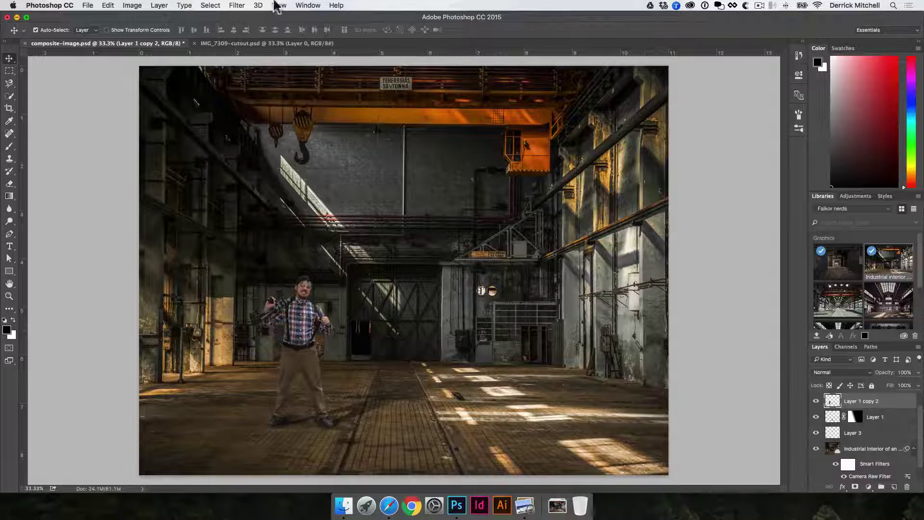
left_click(237, 5)
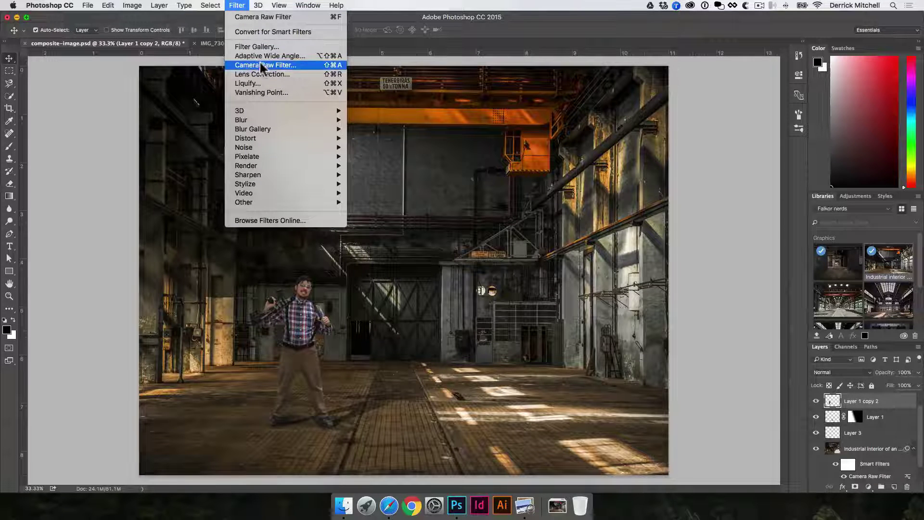
left_click(375, 262)
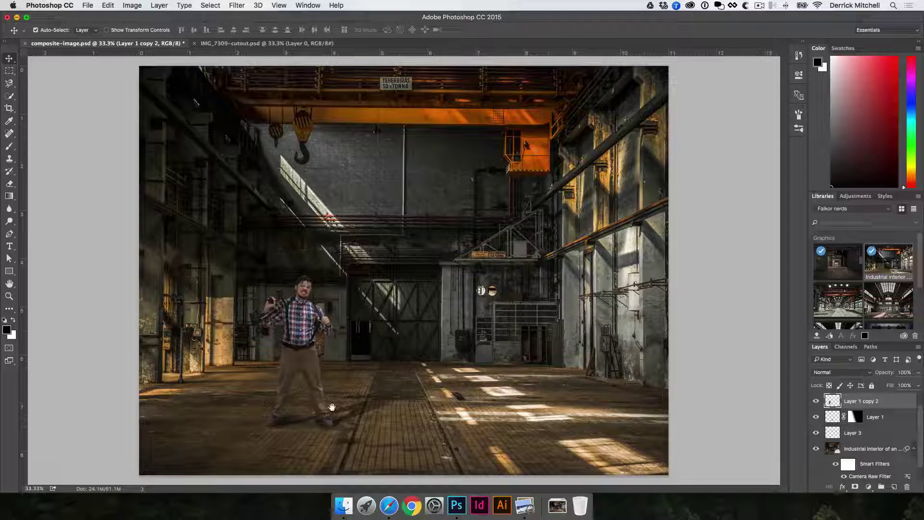
key("super")
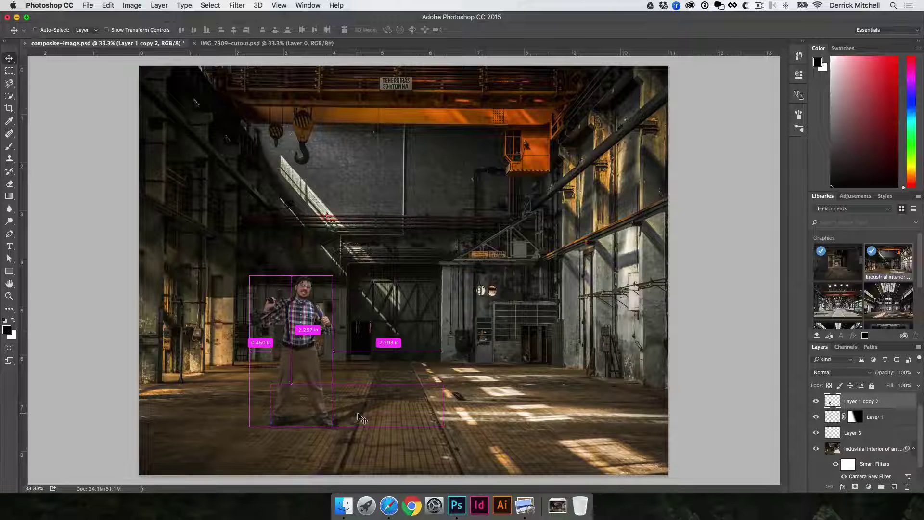